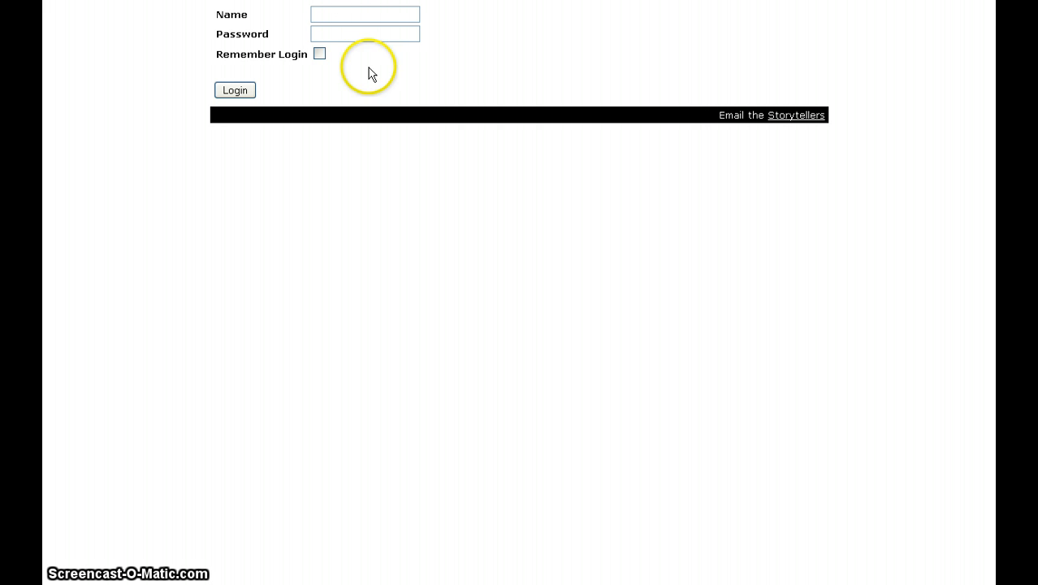
Log in with the saved tutorial account name and its account password
click(362, 15)
click(361, 15)
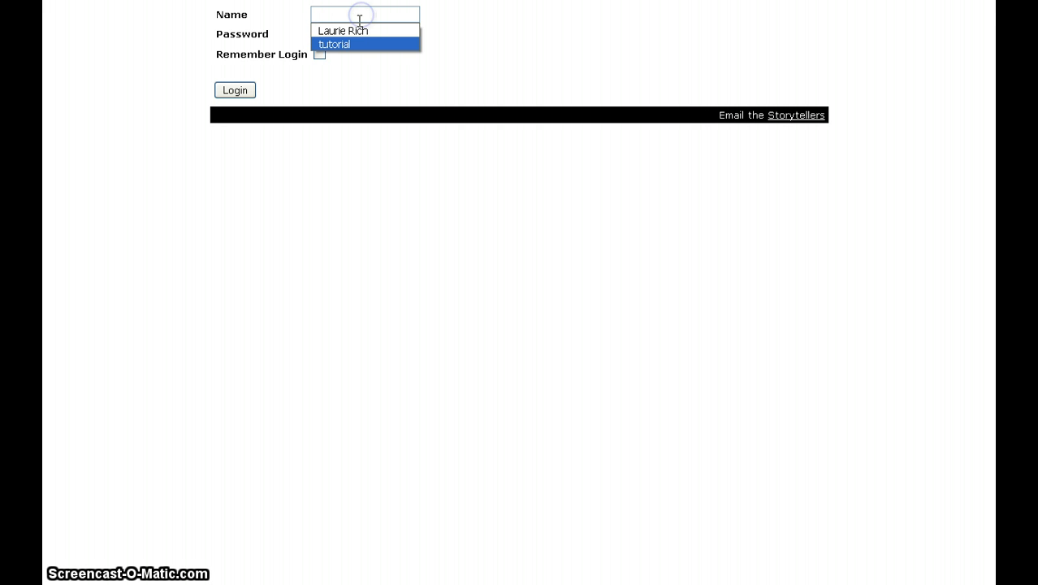
click(355, 43)
click(240, 94)
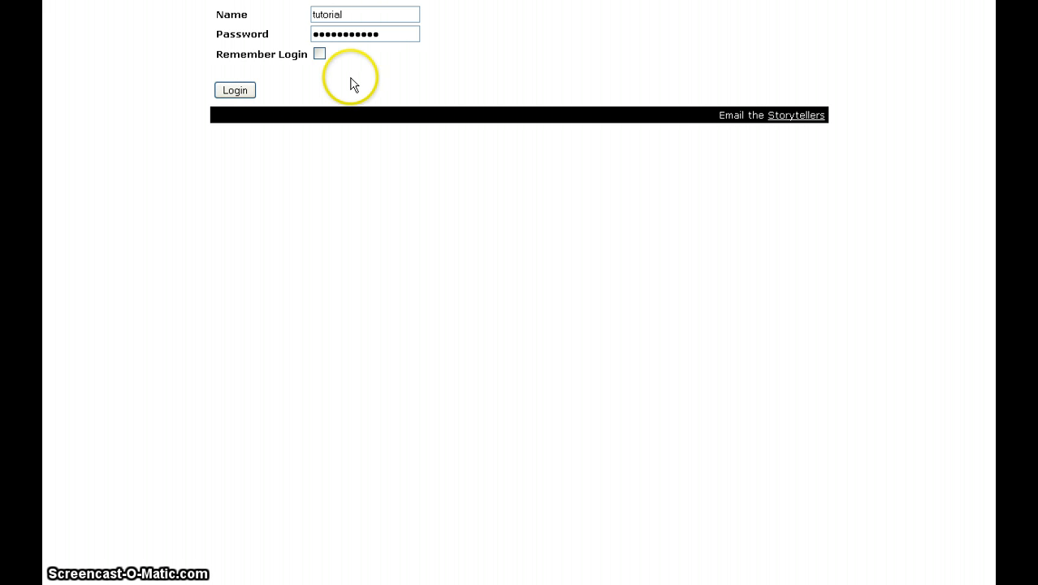
Review the player profile's editable name, email, phone and password options, and leave the edit form without saving
click(242, 14)
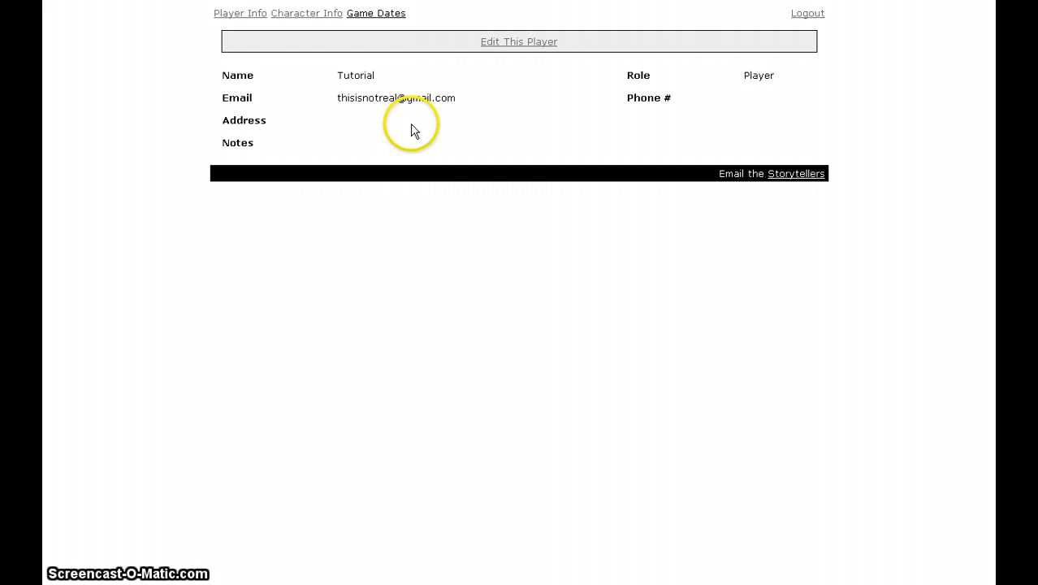
click(540, 43)
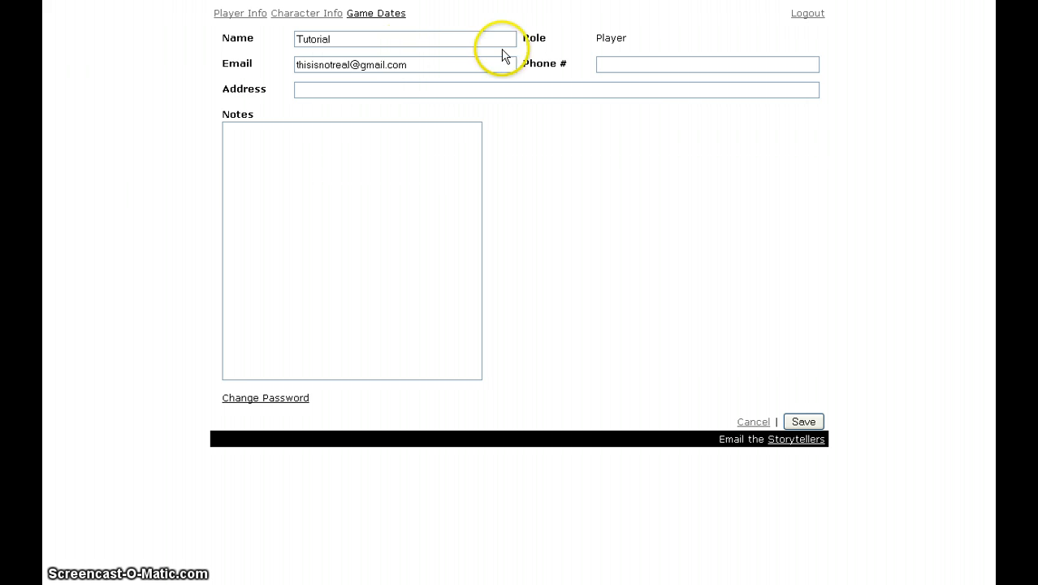
drag(387, 65, 407, 65)
click(668, 68)
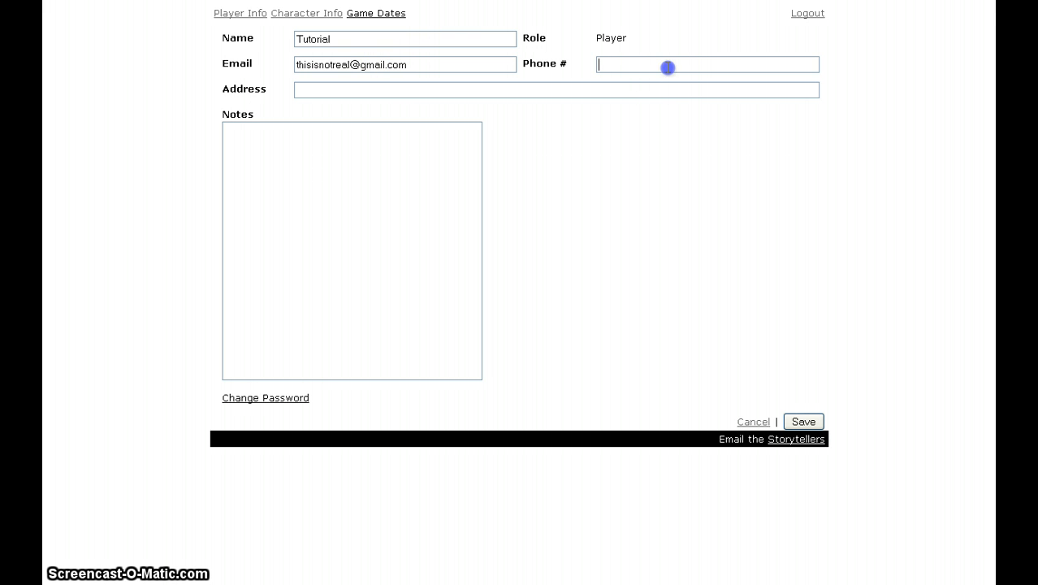
click(265, 398)
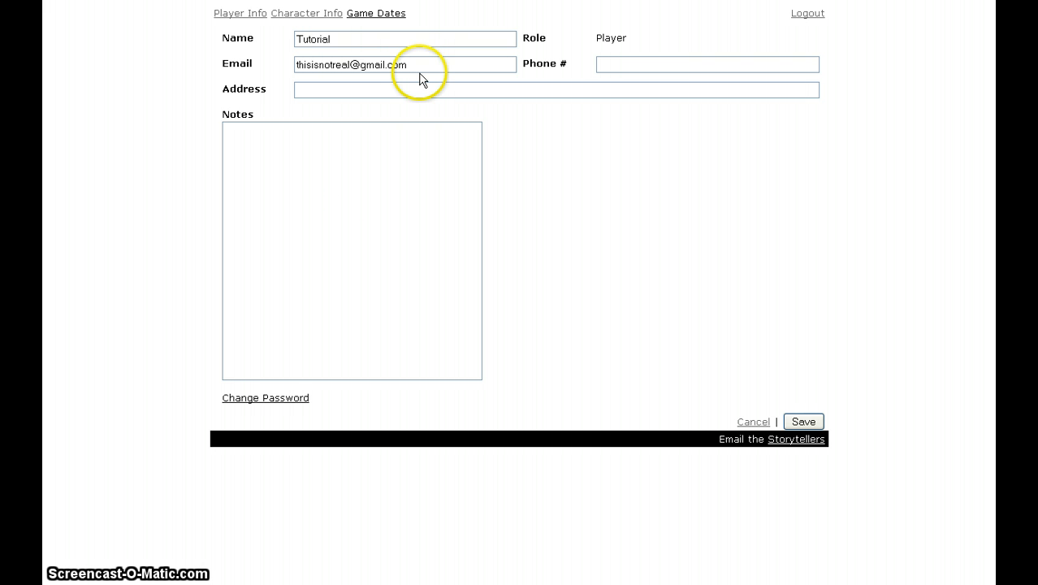
double_click(369, 38)
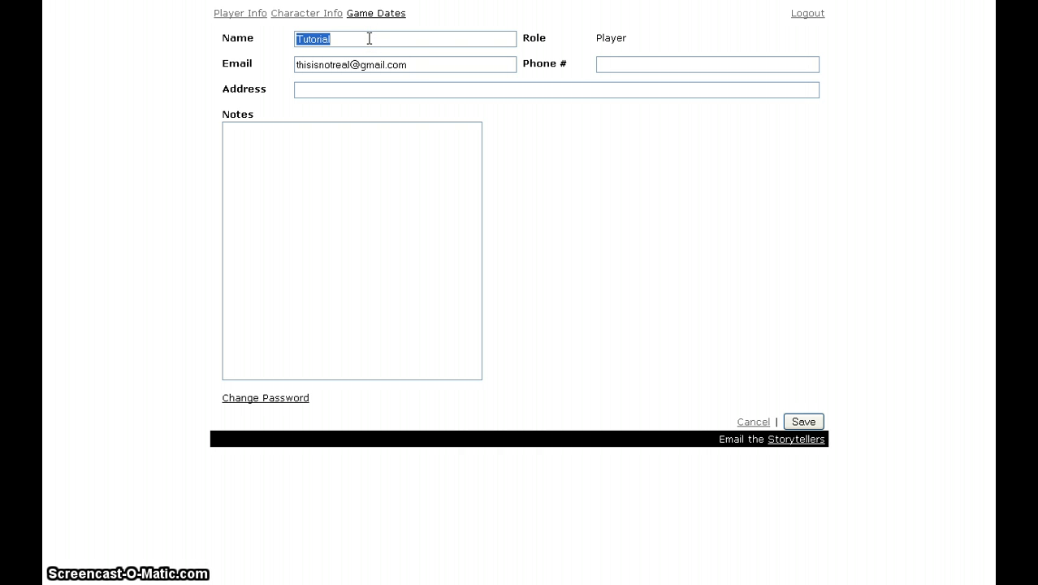
click(368, 38)
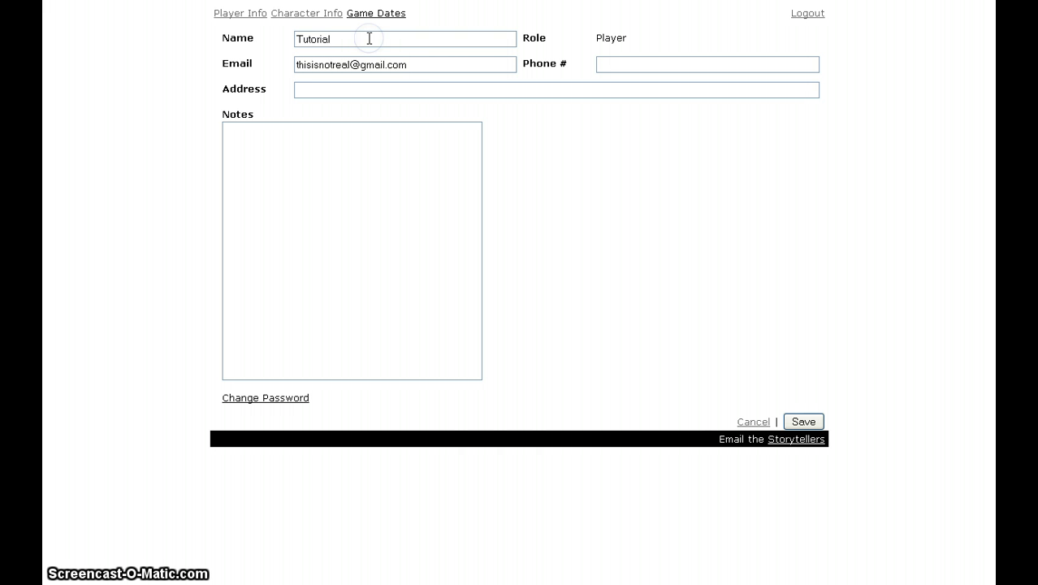
double_click(369, 38)
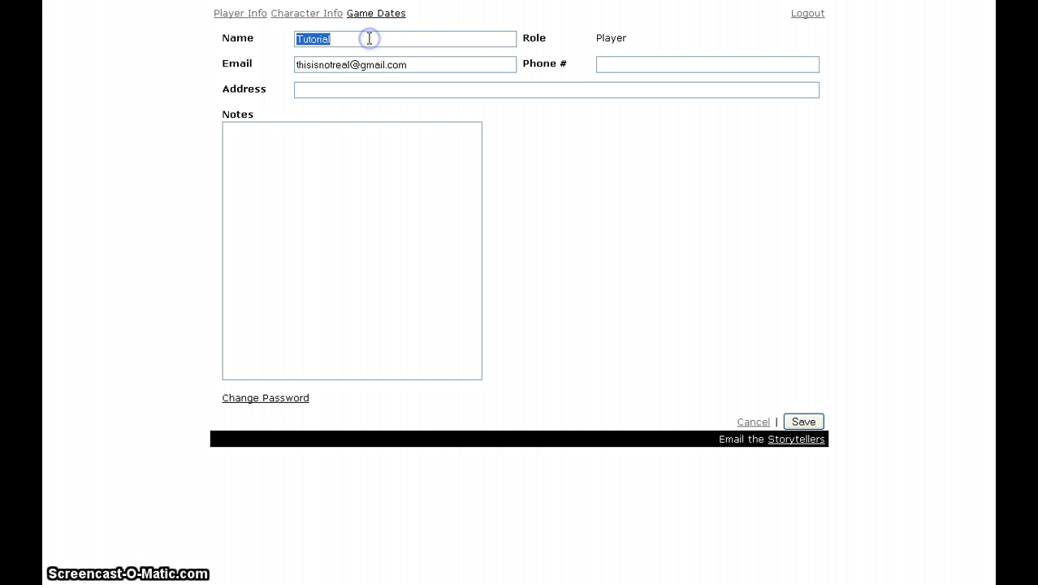
double_click(368, 38)
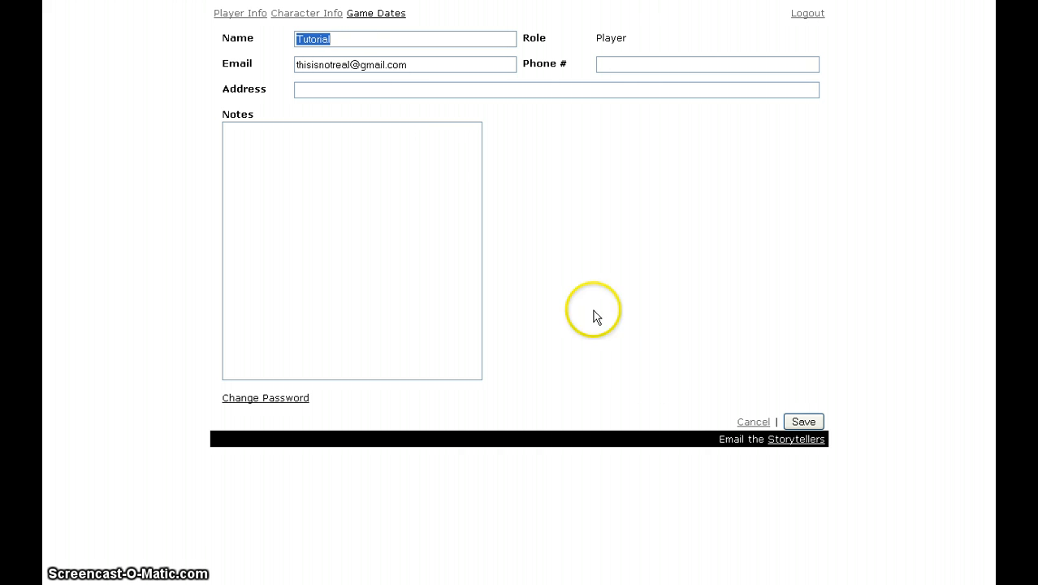
double_click(362, 37)
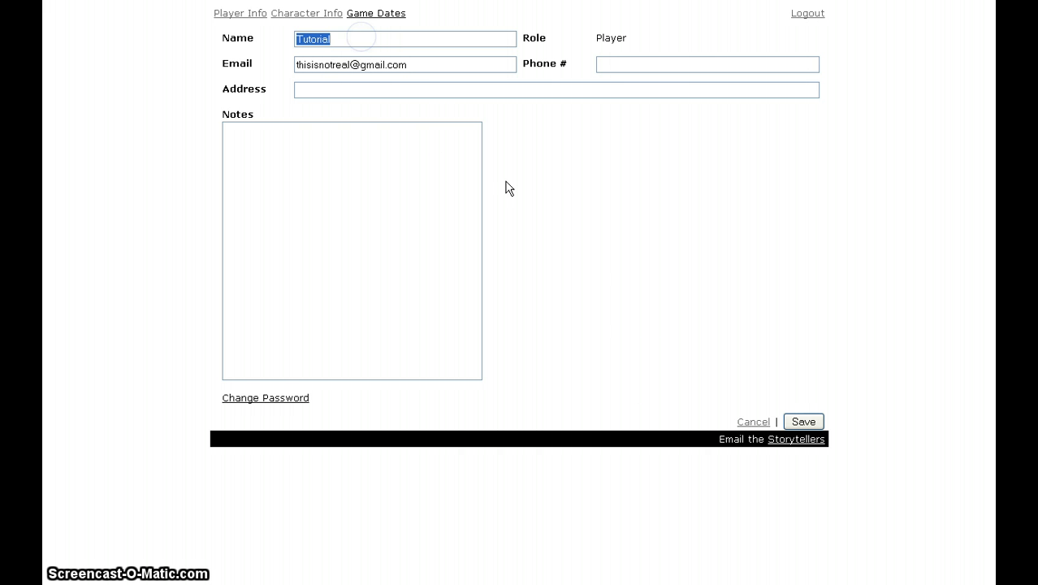
click(754, 422)
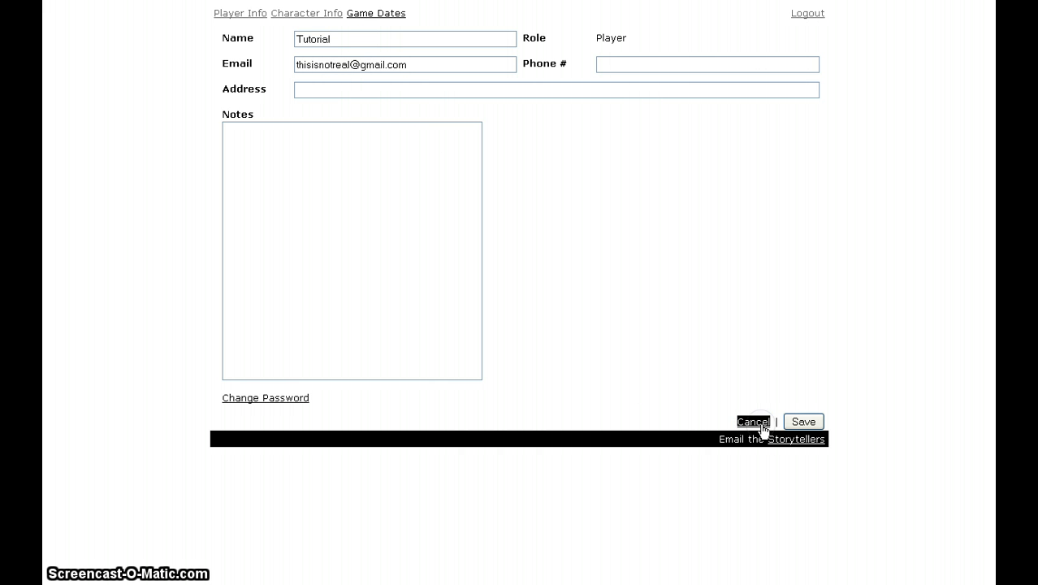
Create a new character of the type Vampire from the character list
click(295, 16)
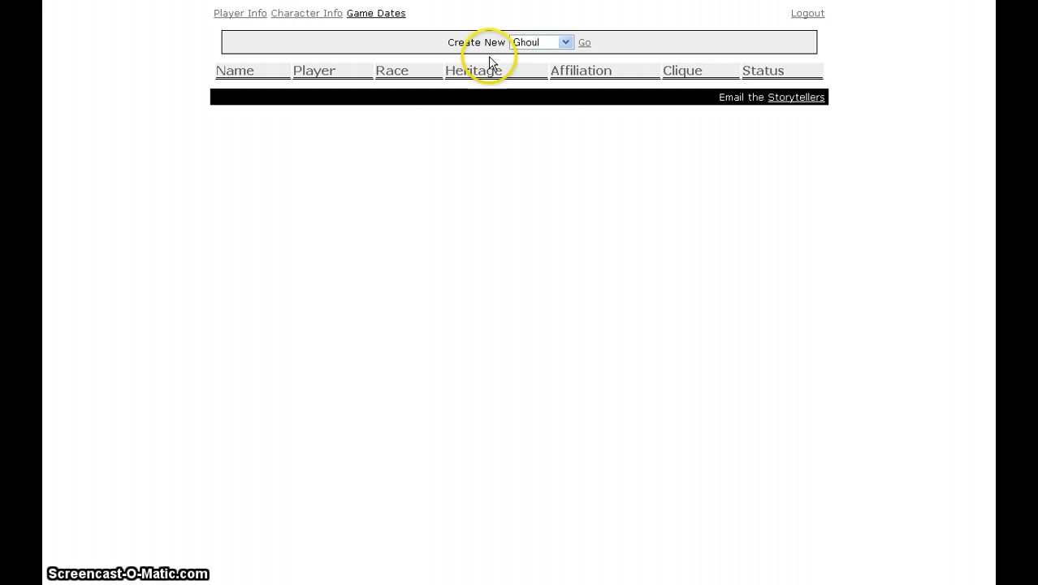
click(543, 42)
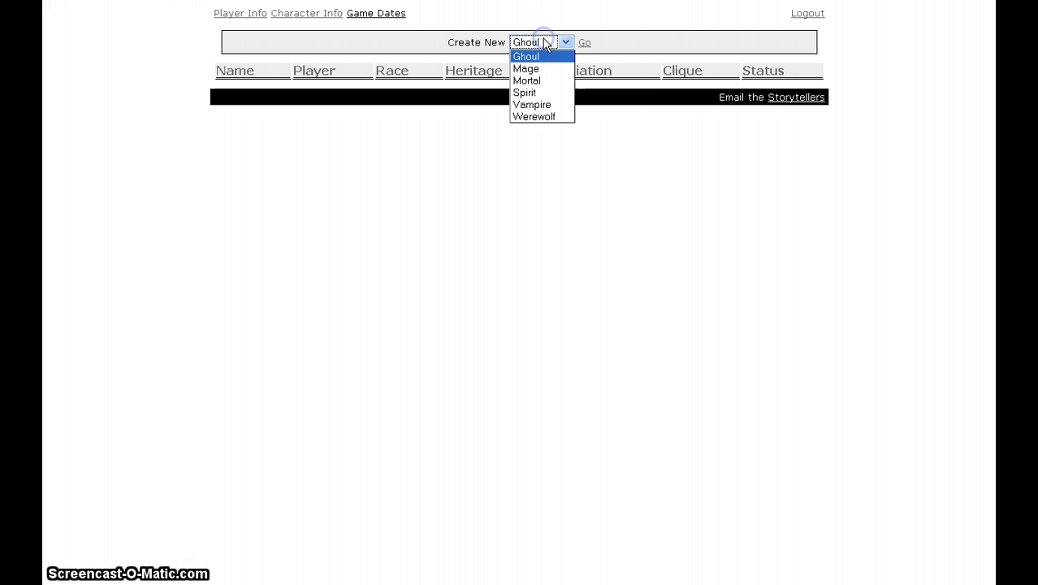
click(540, 103)
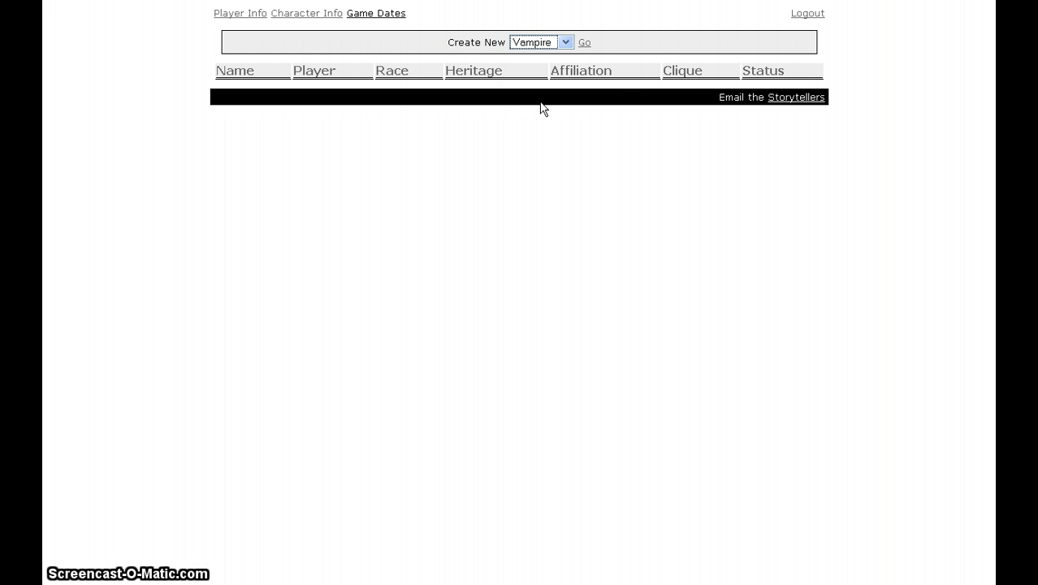
click(584, 43)
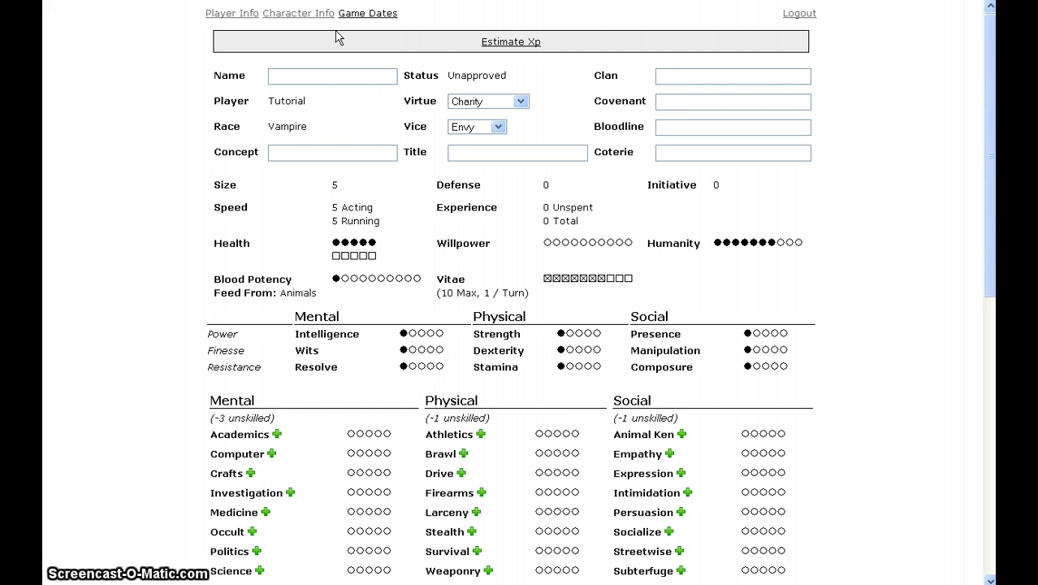
Enter the character's full name and set the concept to Hacker
click(293, 71)
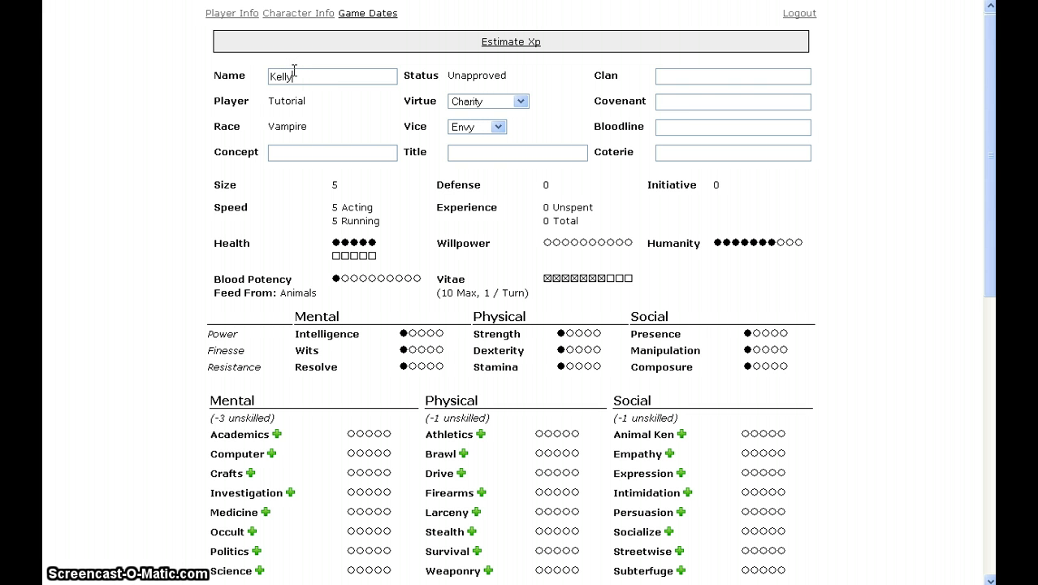
click(328, 146)
text(Hacker)
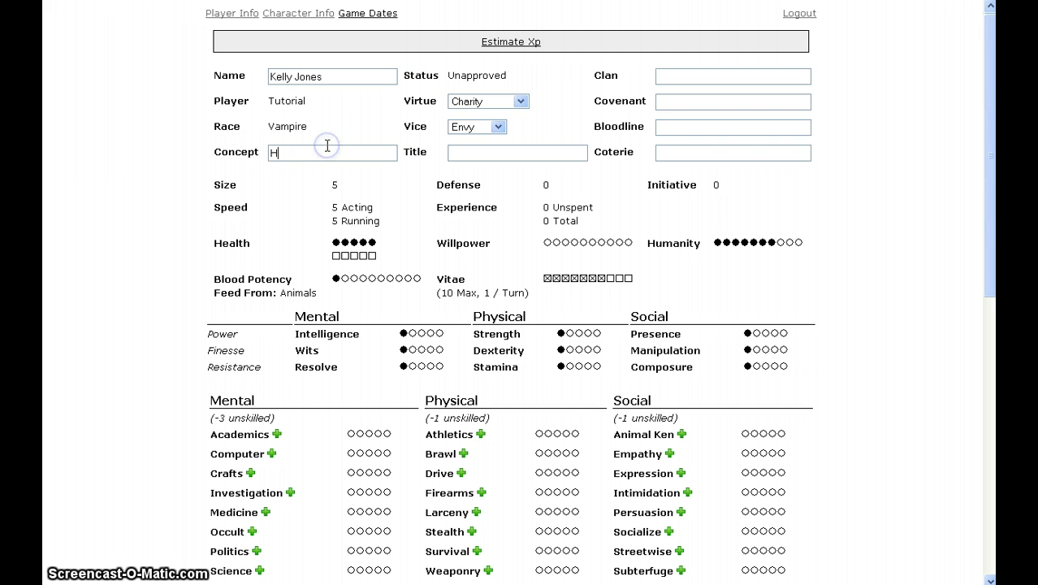
Set the character's virtue to Justice and vice to Pride
click(510, 100)
click(493, 163)
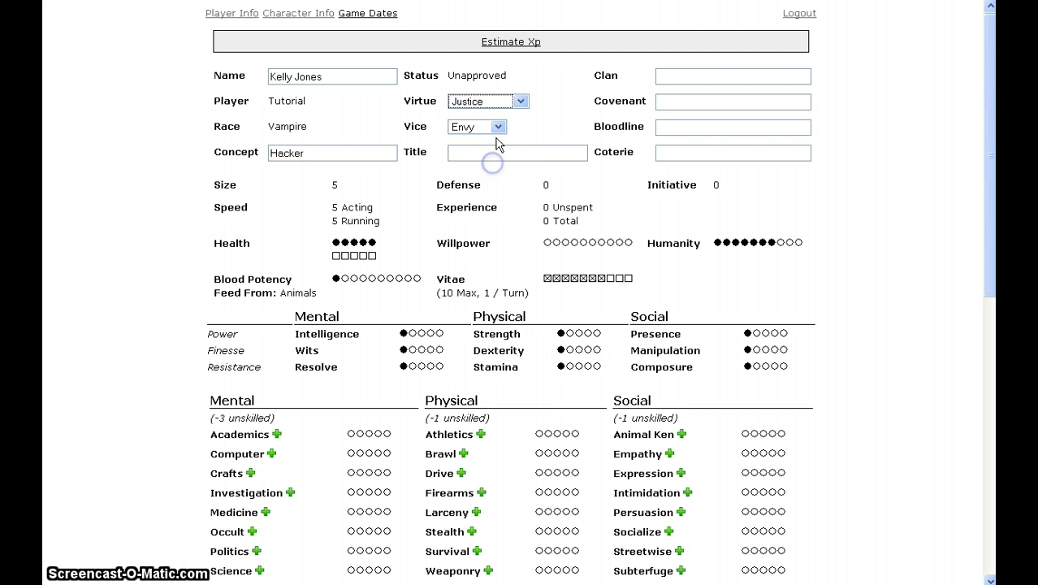
click(497, 127)
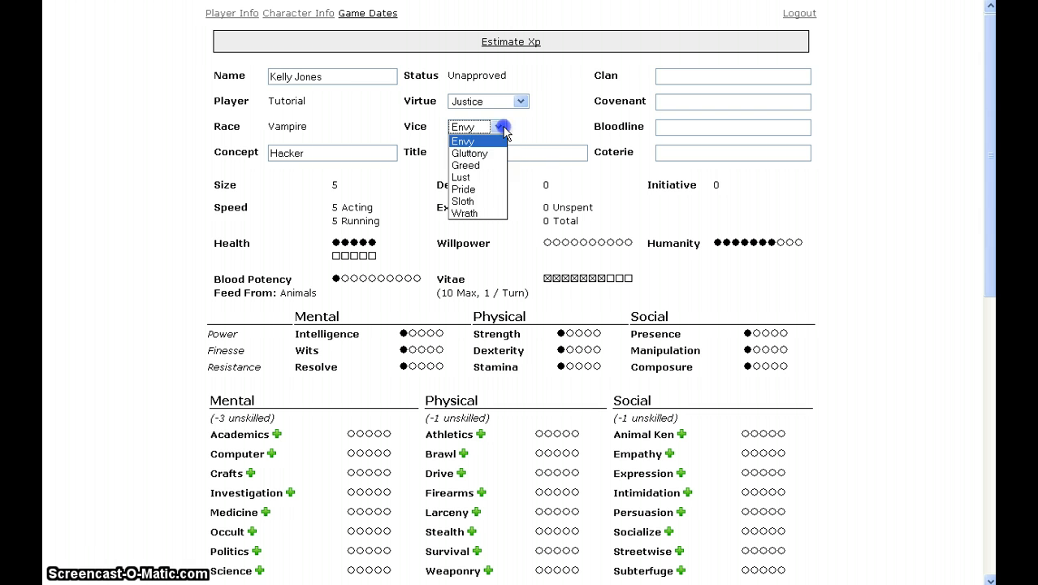
click(483, 188)
Set the character's clan to Mekhet and covenant to Carthian Movement
click(705, 75)
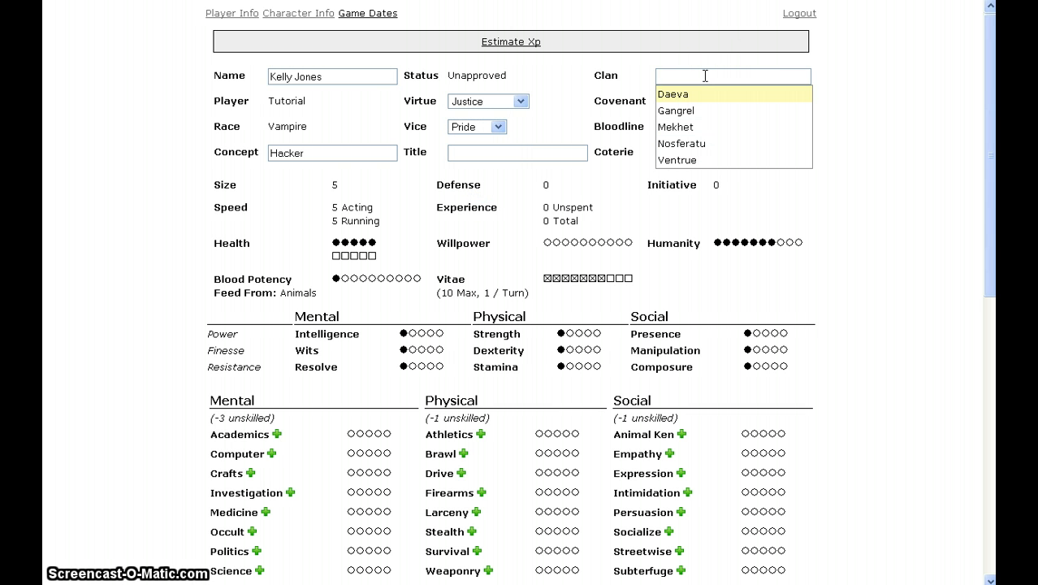
click(688, 128)
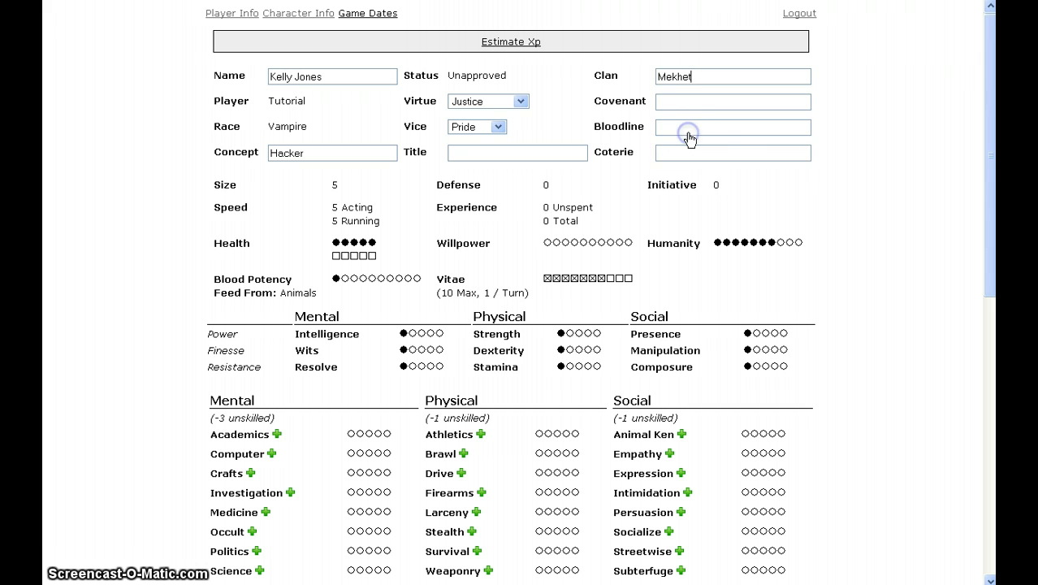
click(699, 102)
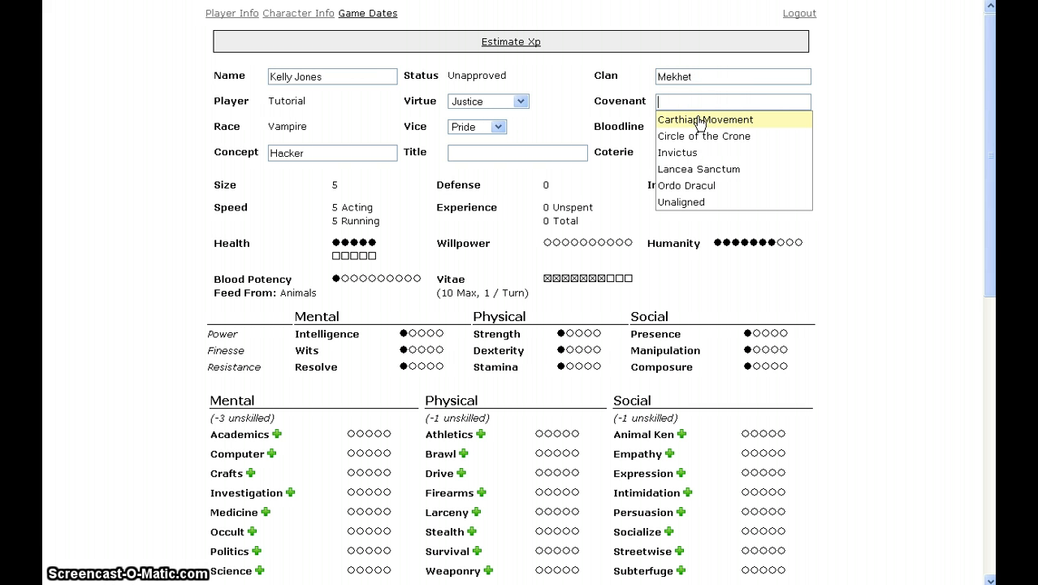
click(700, 121)
Examine the available virtue and covenant options, keeping the current selections on the character sheet
click(521, 103)
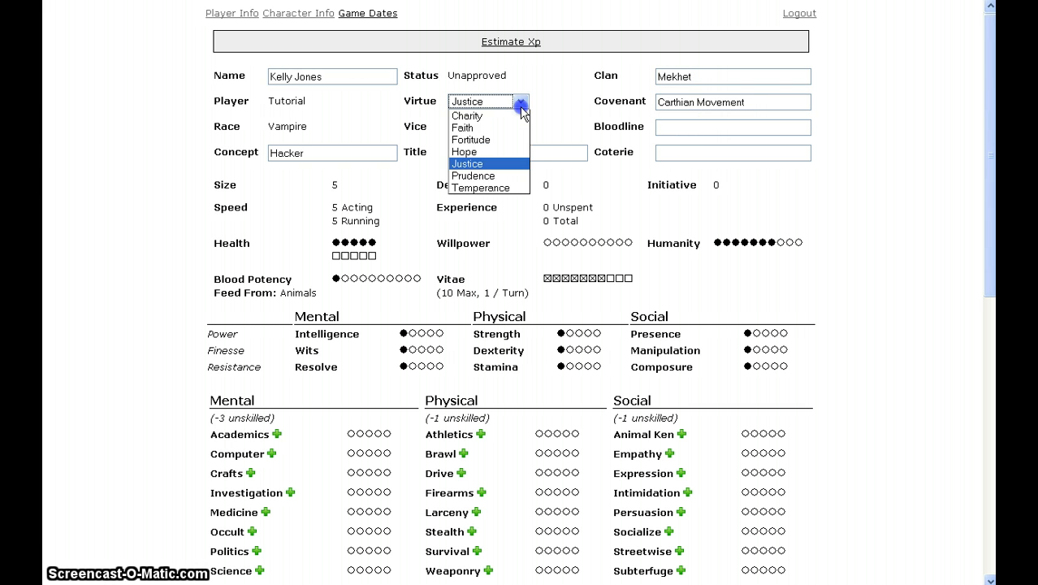
click(520, 103)
click(521, 106)
click(520, 103)
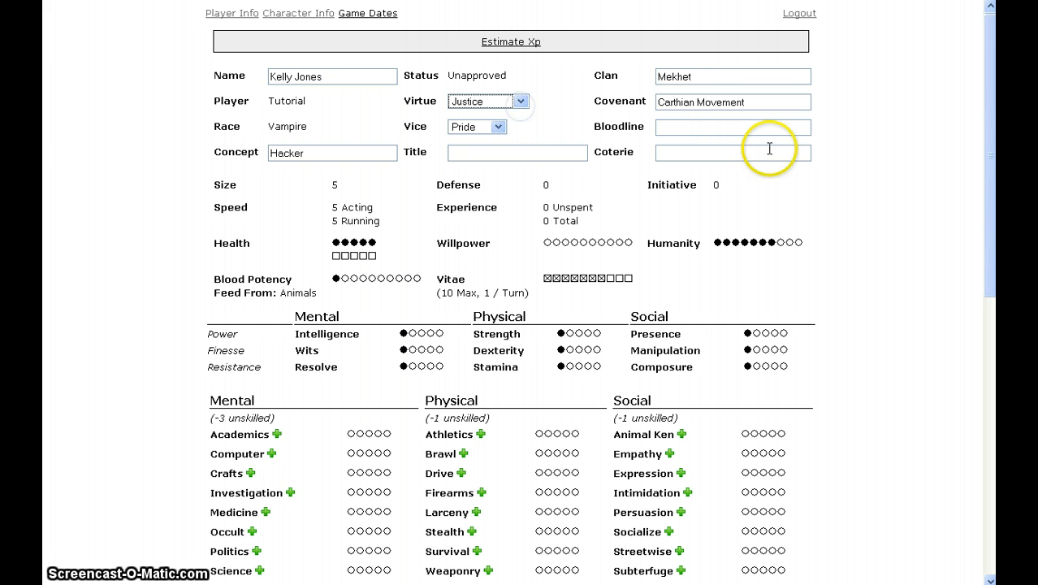
click(688, 103)
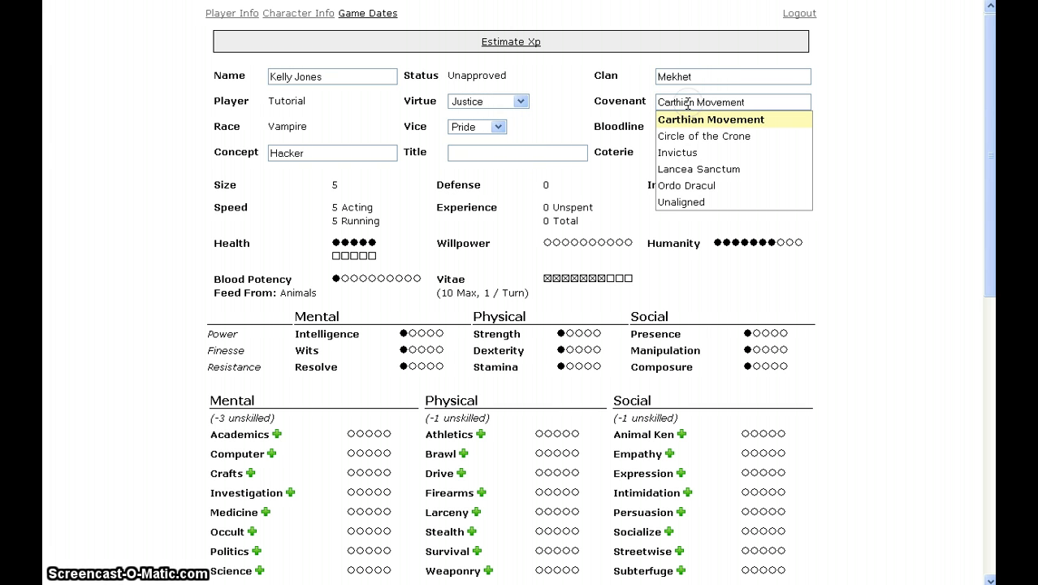
click(687, 122)
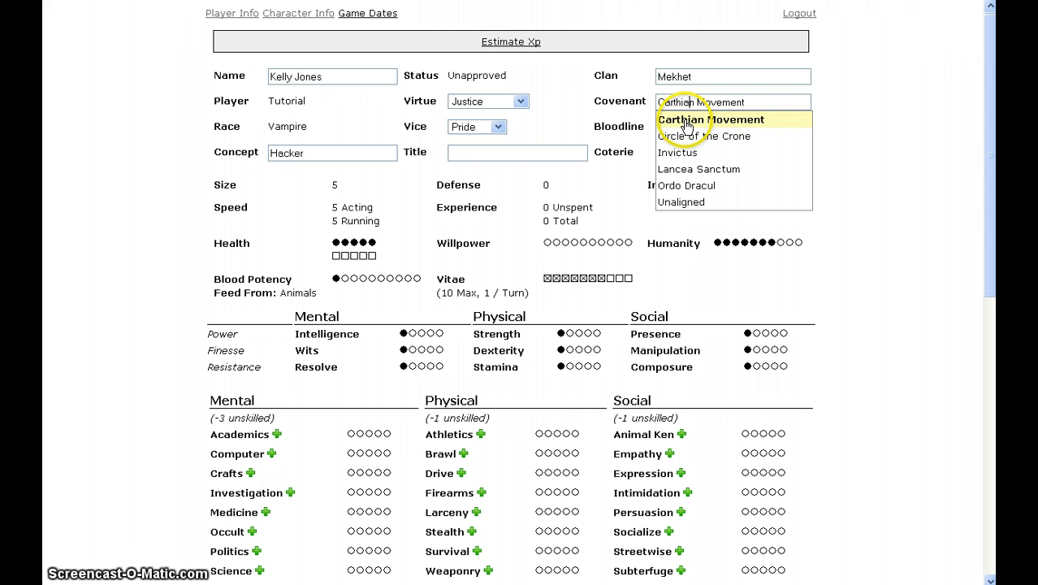
click(706, 95)
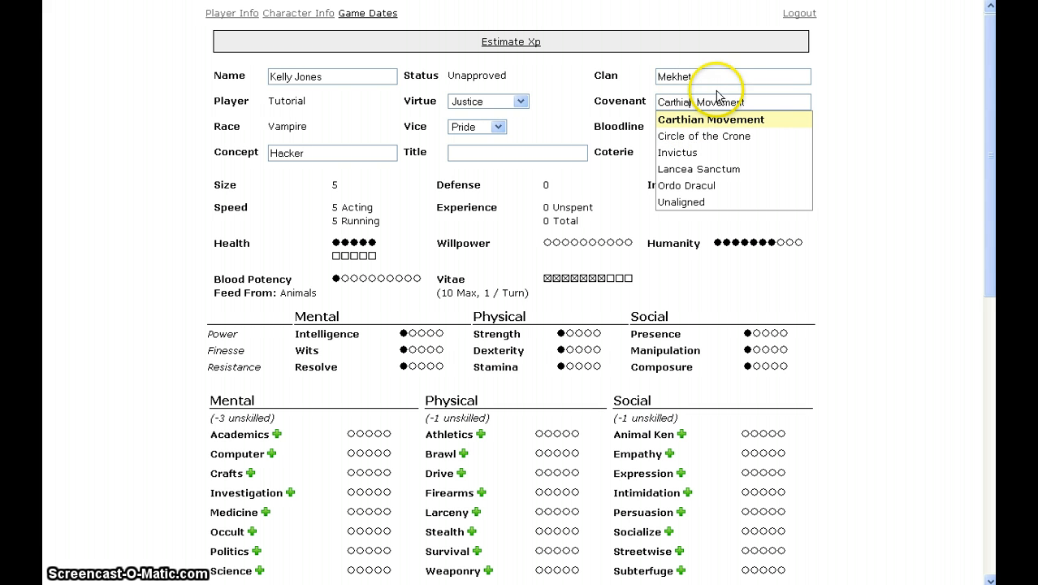
click(714, 128)
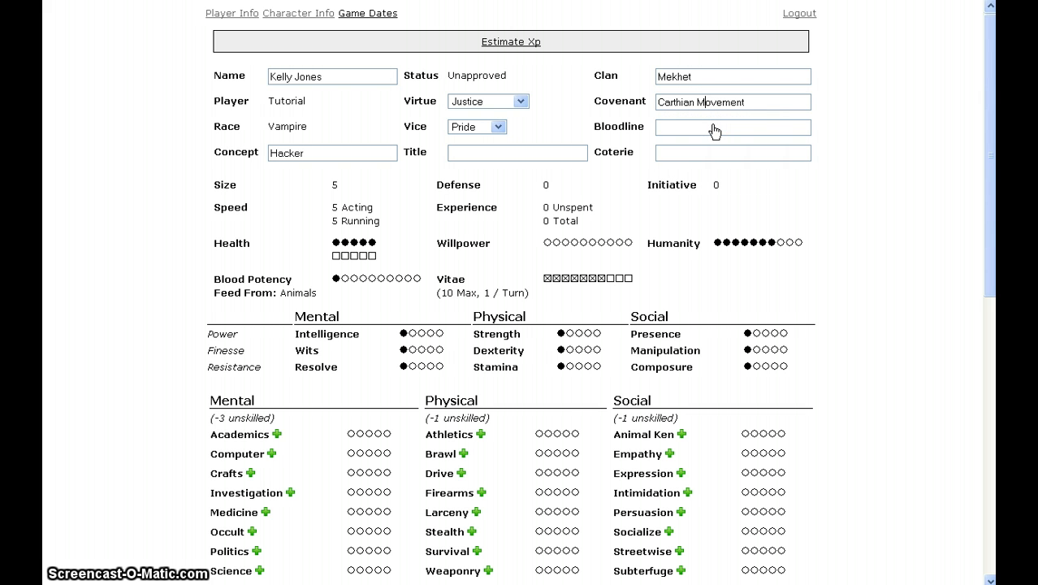
click(572, 148)
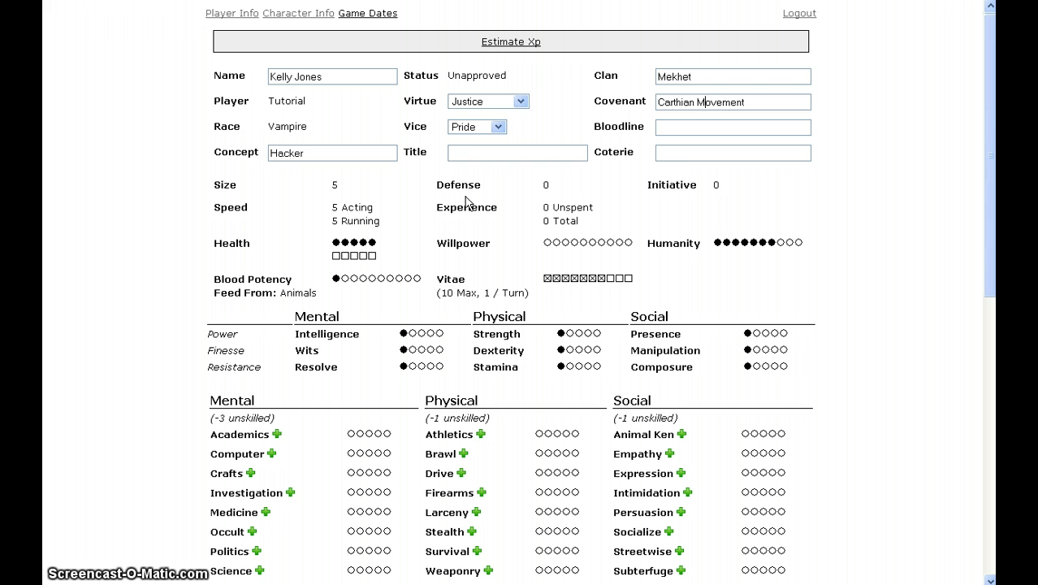
click(433, 192)
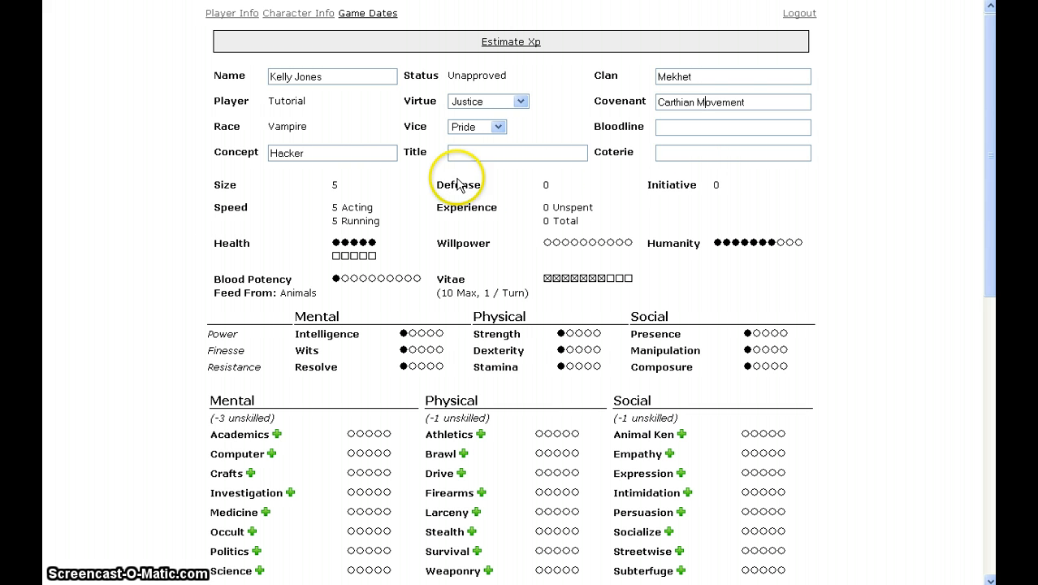
Raise the Intelligence attribute to five dots and reduce it to two dots
drag(989, 91, 985, 238)
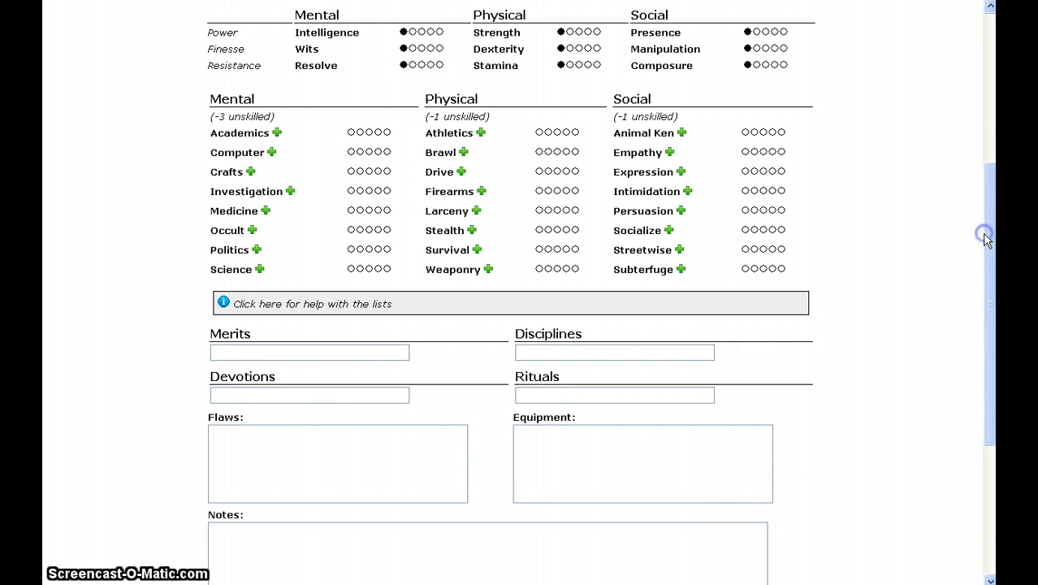
click(413, 31)
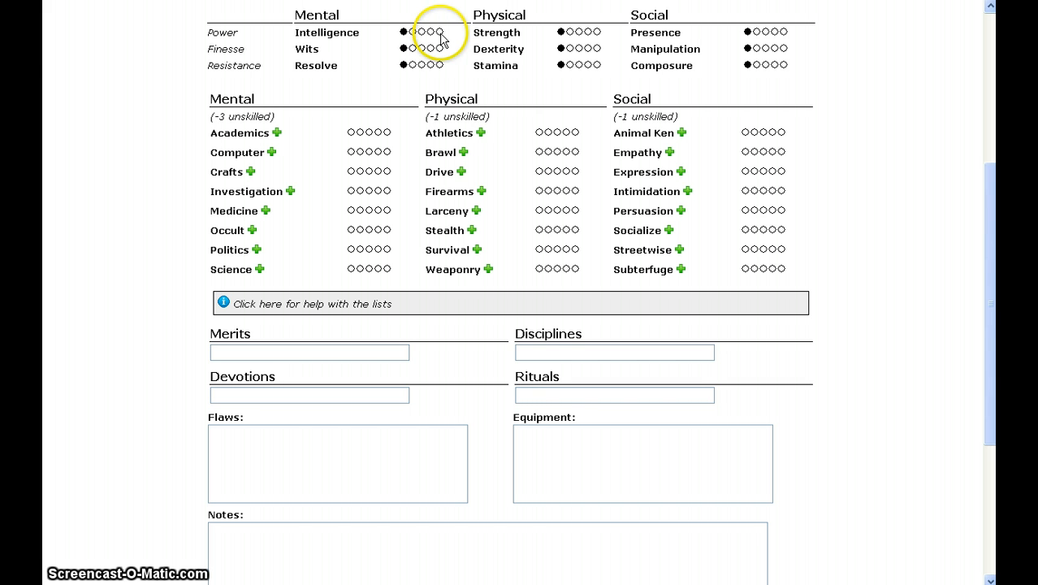
click(439, 32)
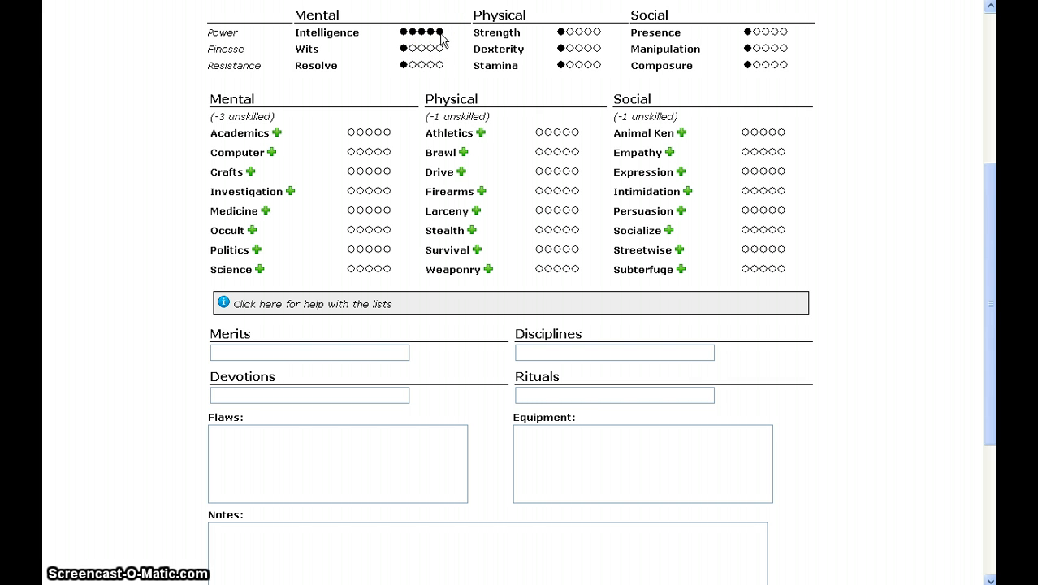
click(419, 32)
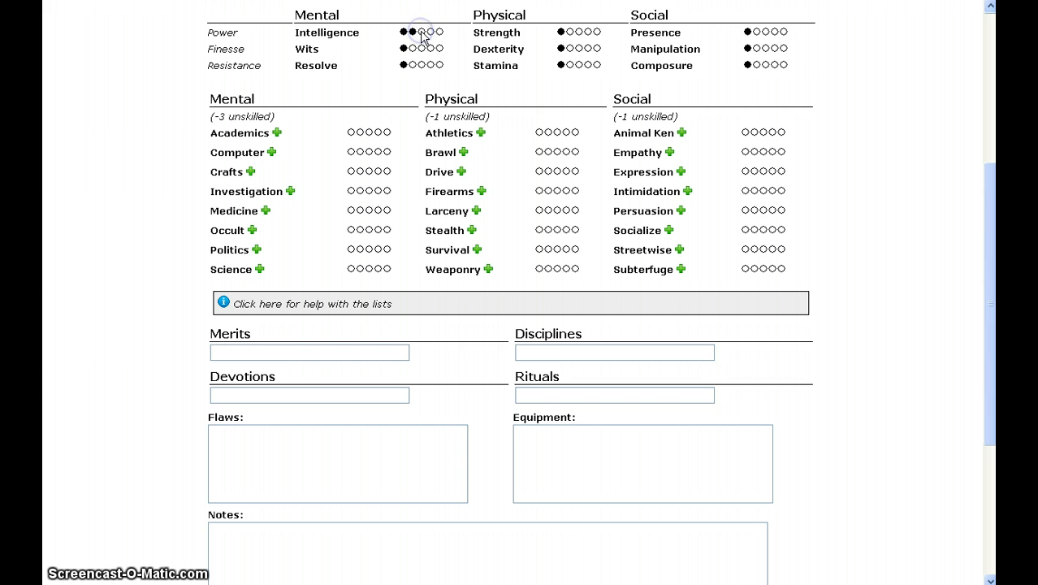
Rate Intelligence and Resolve four dots, Wits, Strength and Dexterity three, and Stamina, Presence, Manipulation and Composure two
click(429, 32)
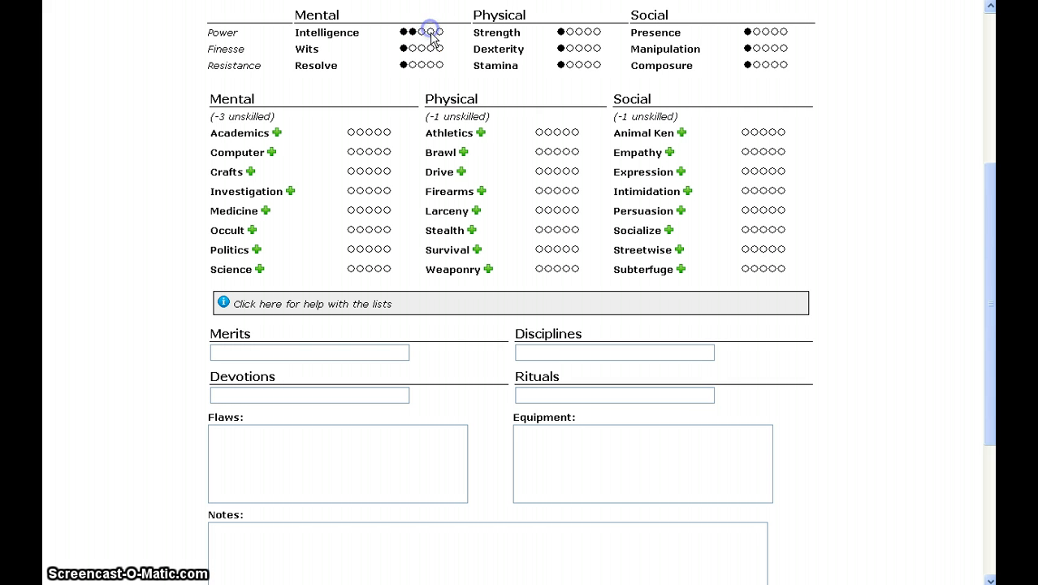
click(423, 49)
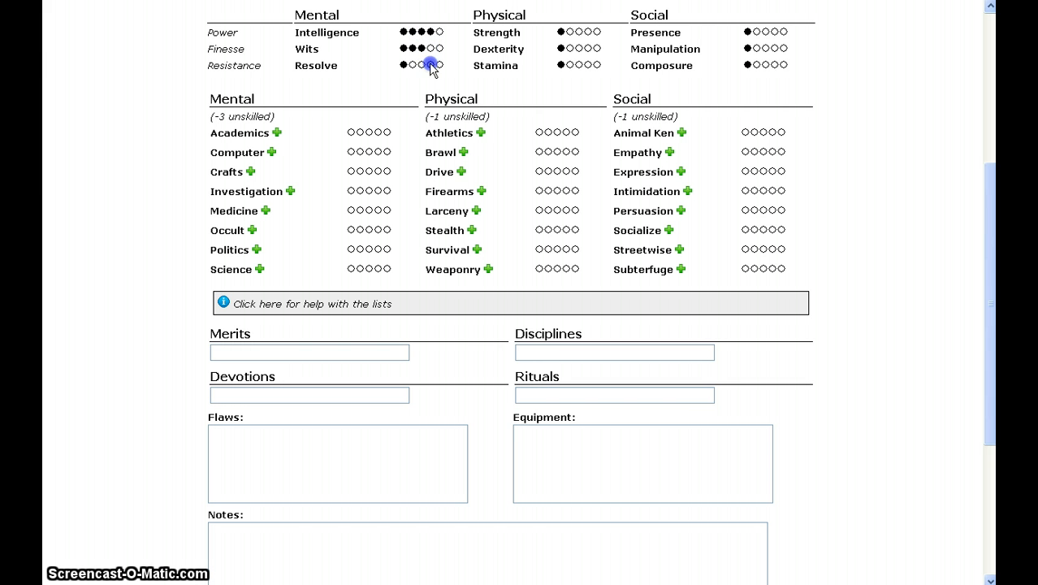
click(579, 33)
click(579, 49)
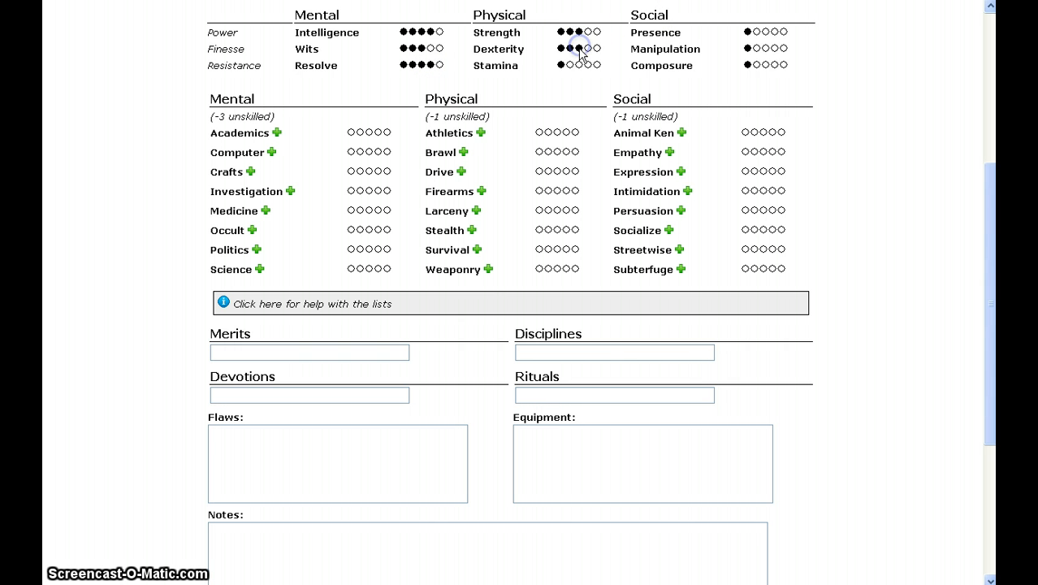
click(570, 65)
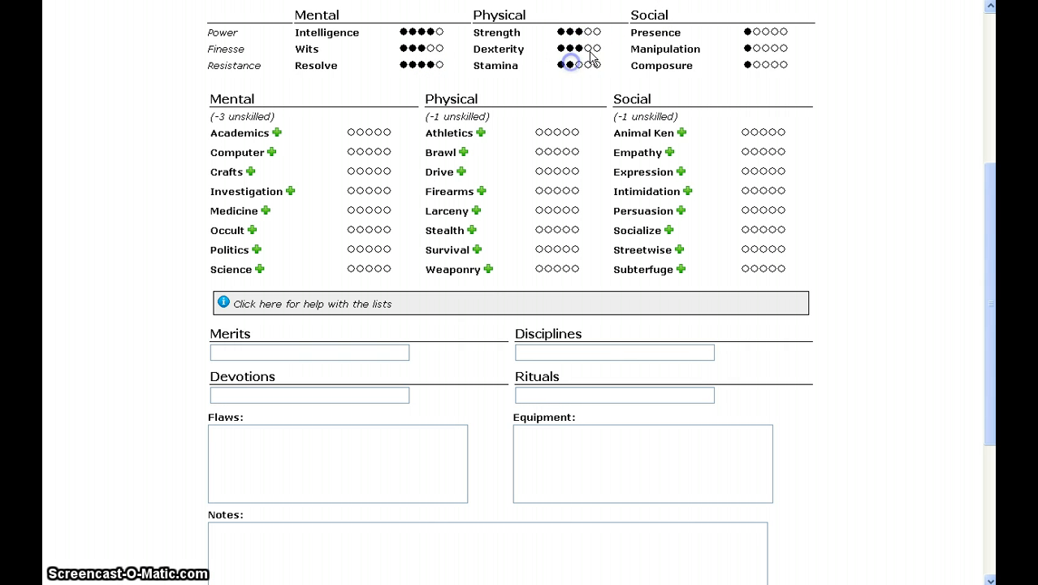
click(755, 65)
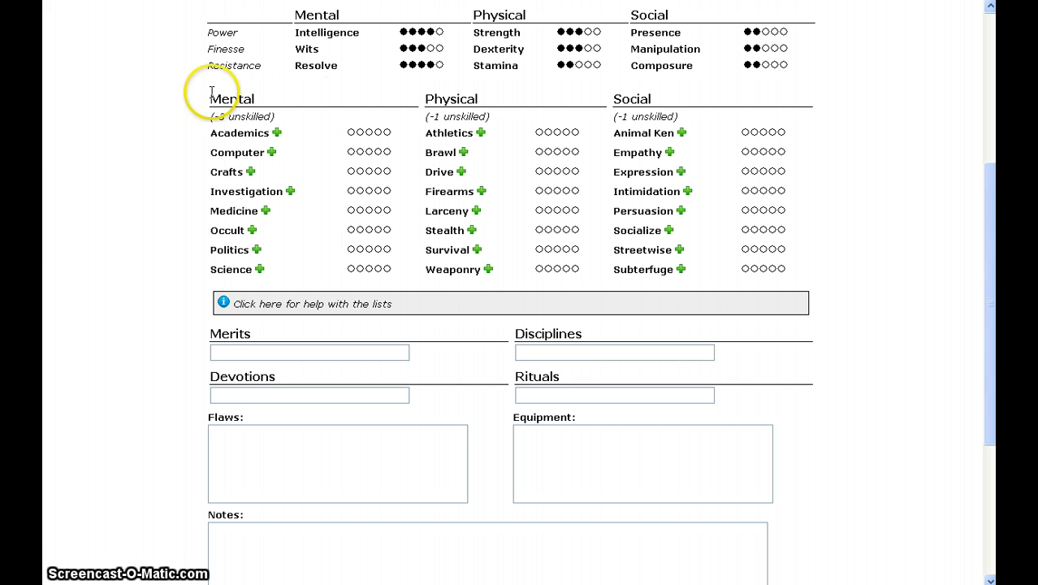
Rate the Academics, Computer and Firearms skills five dots, Empathy four dots and Persuasion three dots
click(351, 133)
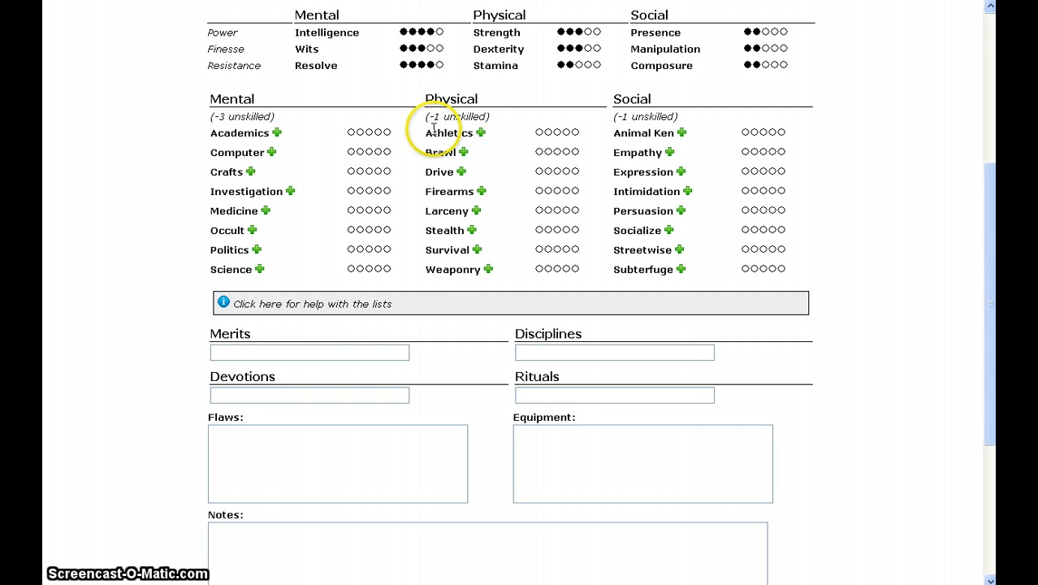
click(389, 133)
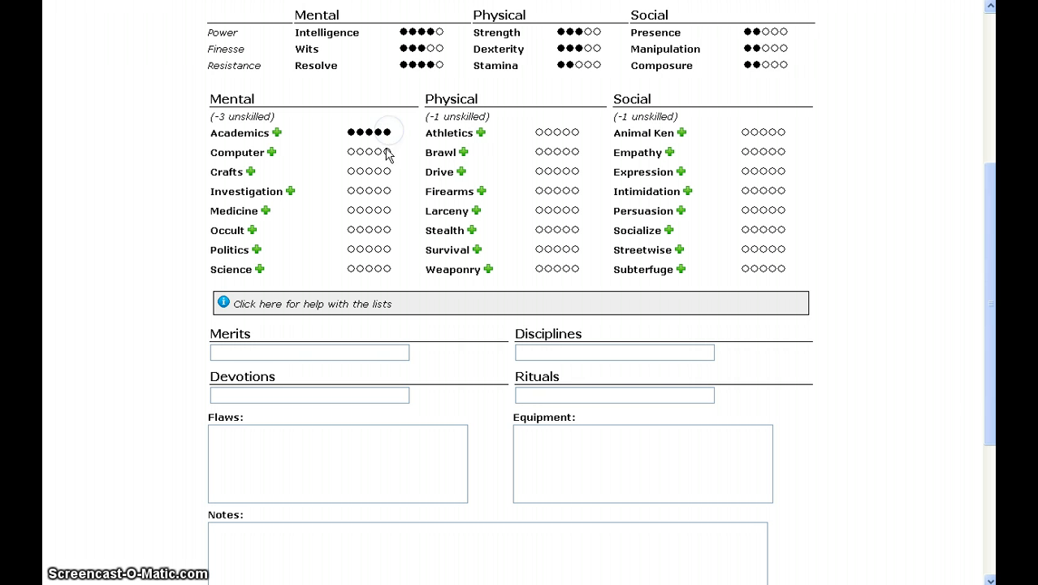
click(387, 153)
click(574, 191)
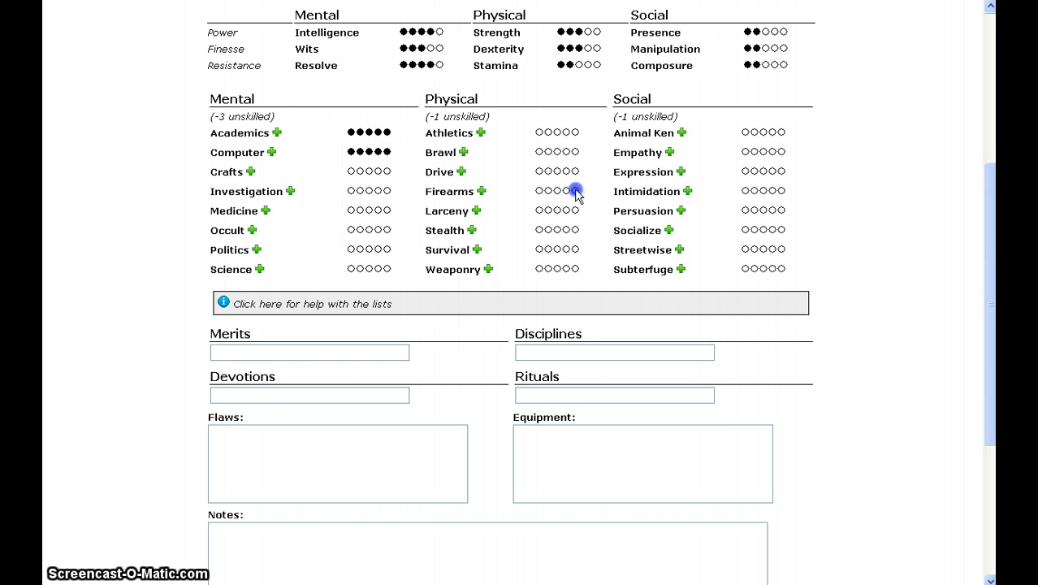
click(763, 211)
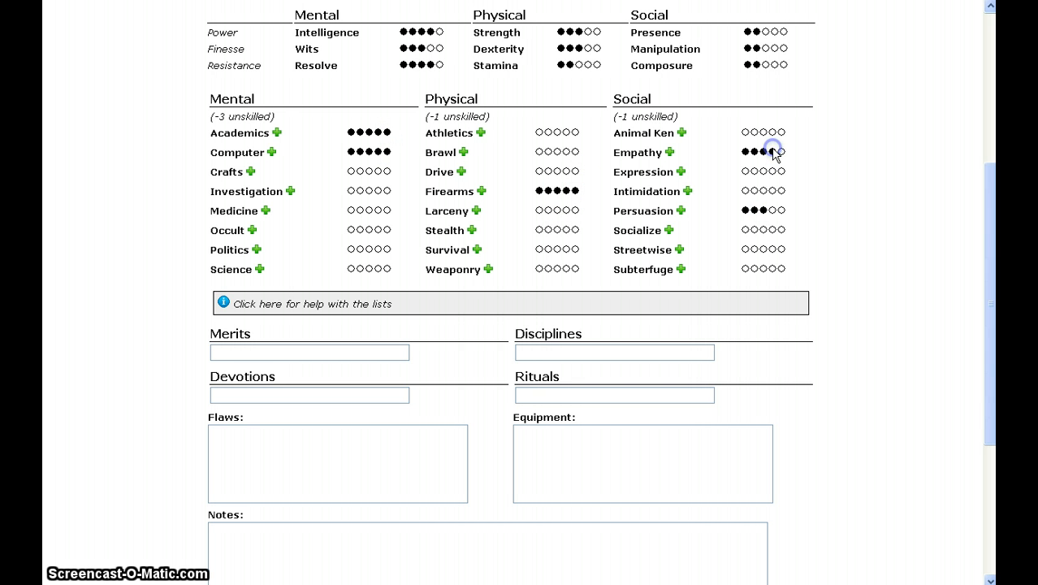
Add the specialization History to the Academics skill and L33tness to the Computer skill
click(276, 135)
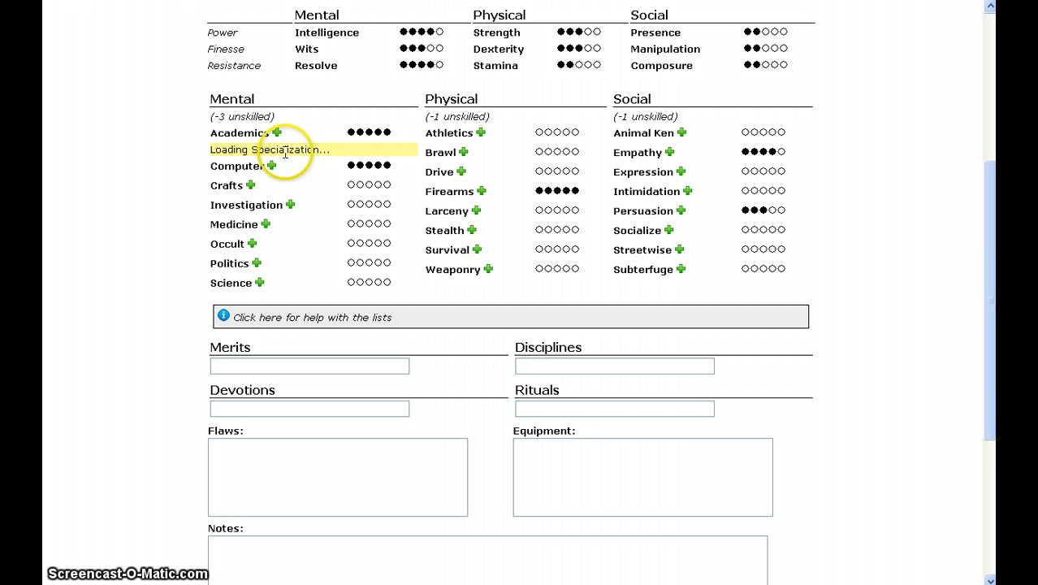
click(297, 156)
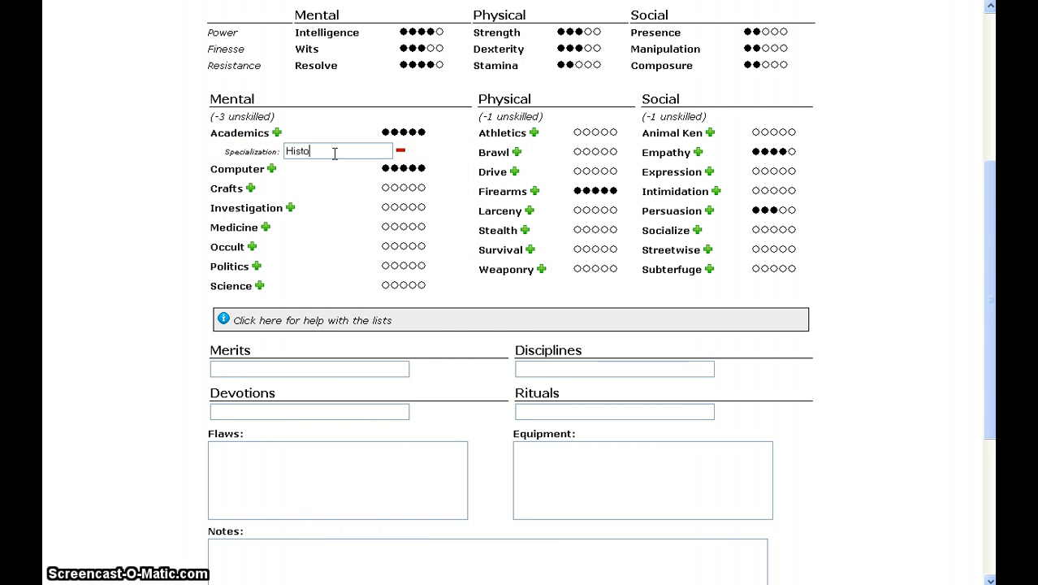
text(History)
click(271, 169)
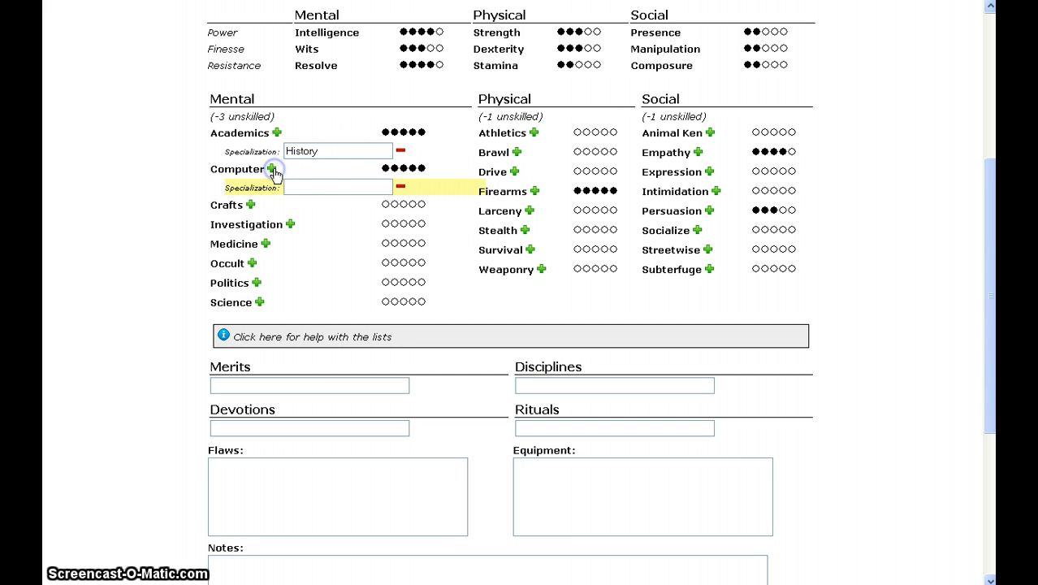
click(311, 191)
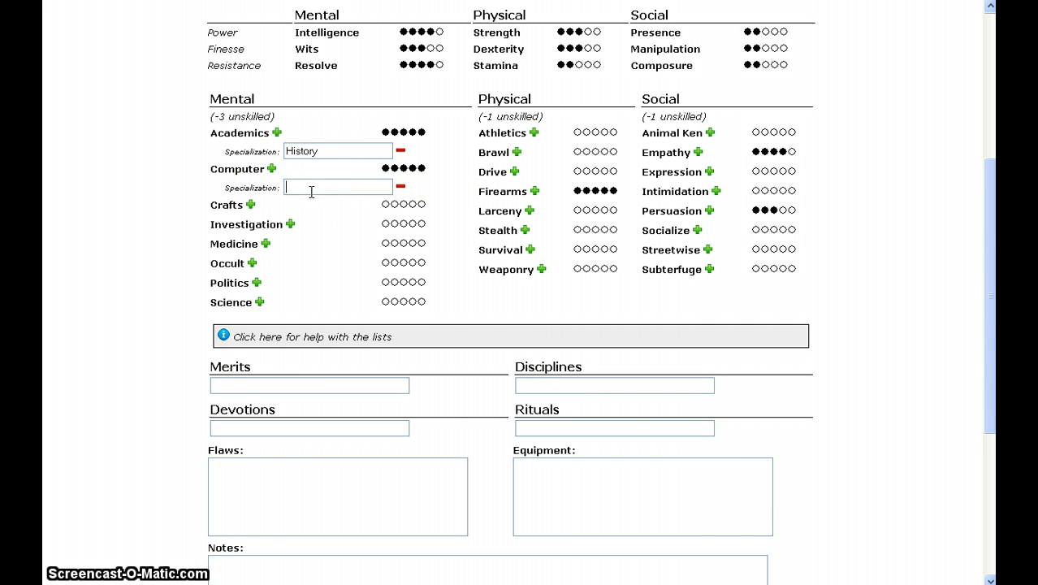
text(L33tness)
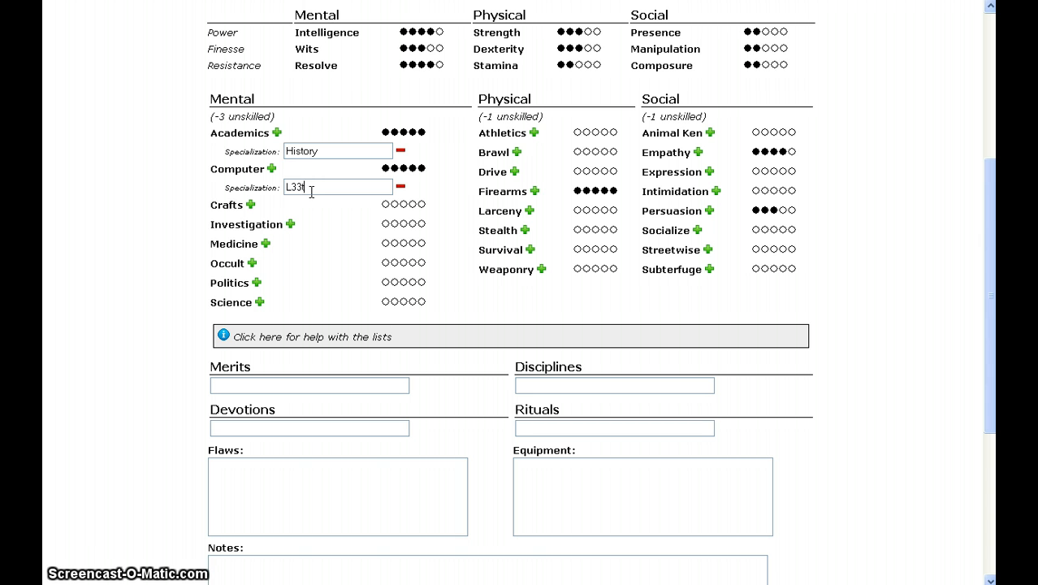
Add a second Computer specialization named Hacking and remove it again
click(271, 169)
click(316, 204)
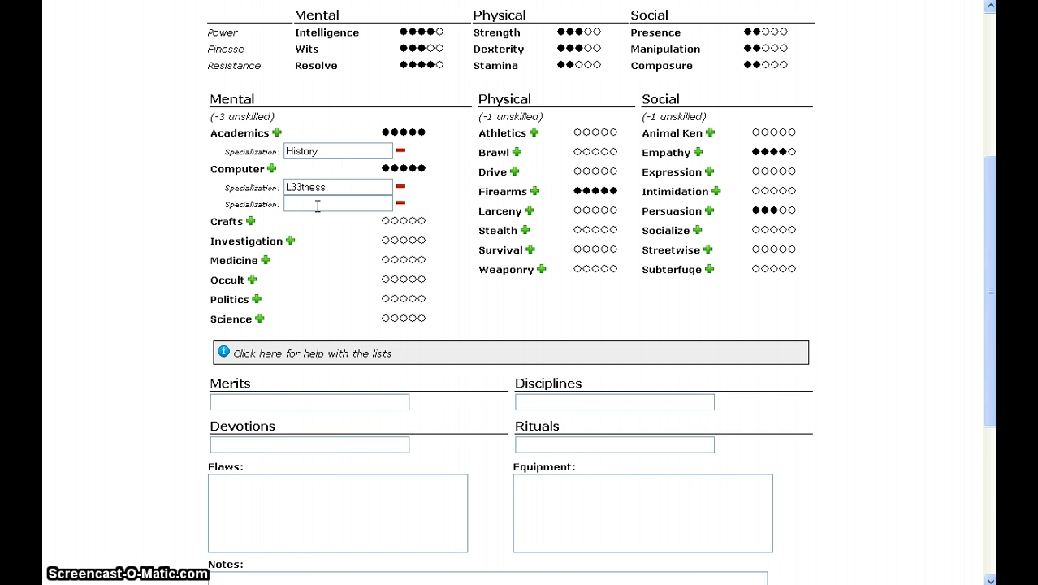
text(Hacking)
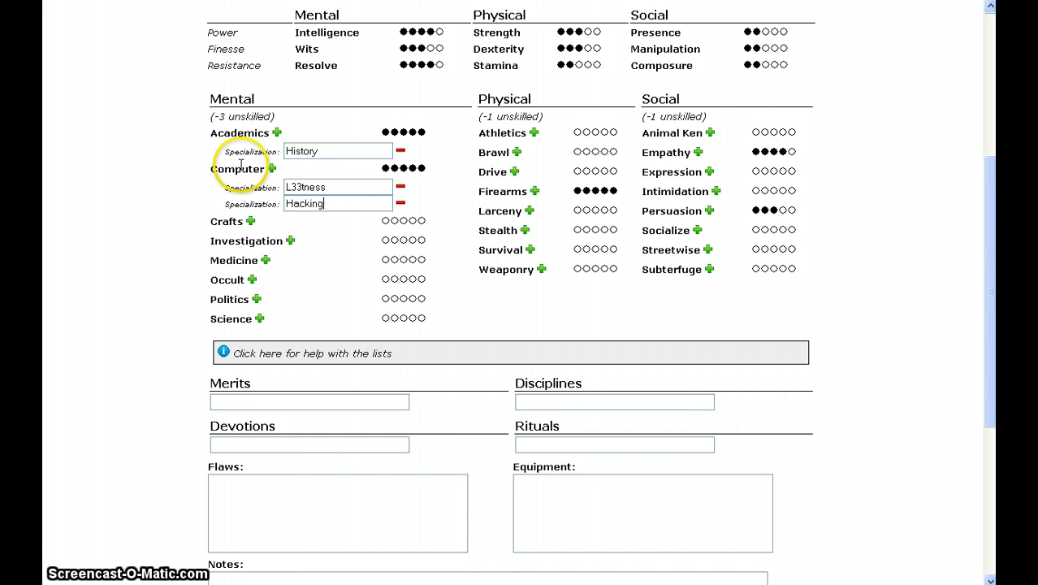
click(400, 202)
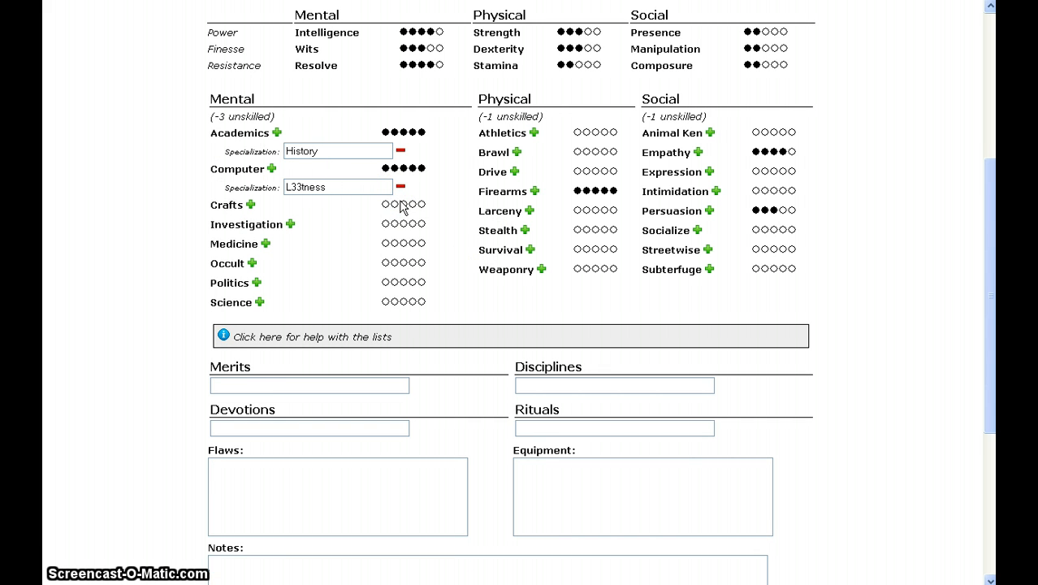
double_click(348, 186)
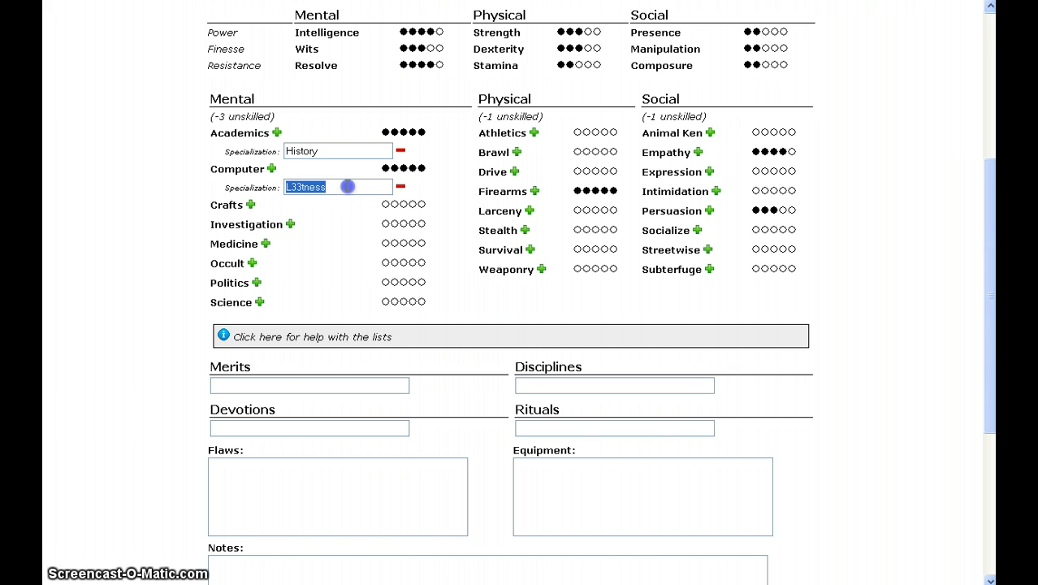
click(294, 189)
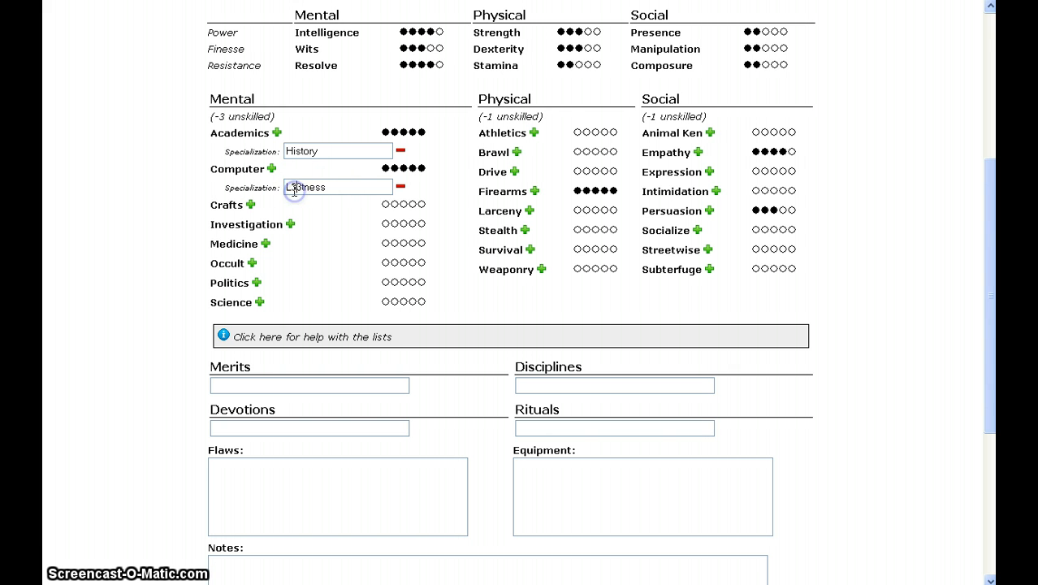
drag(294, 189, 431, 192)
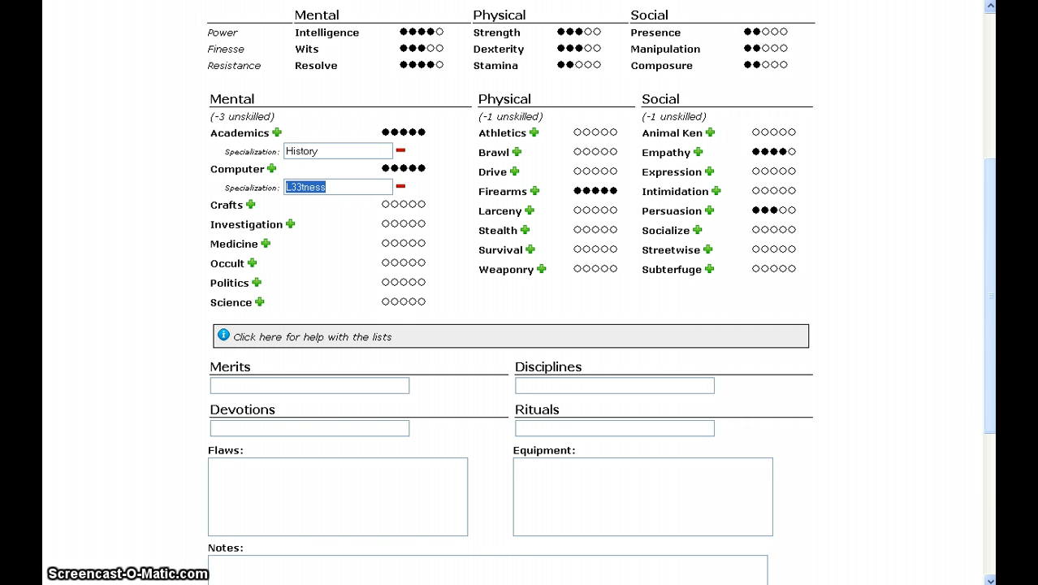
Save the new character and open its sheet from the character list
drag(989, 257, 982, 513)
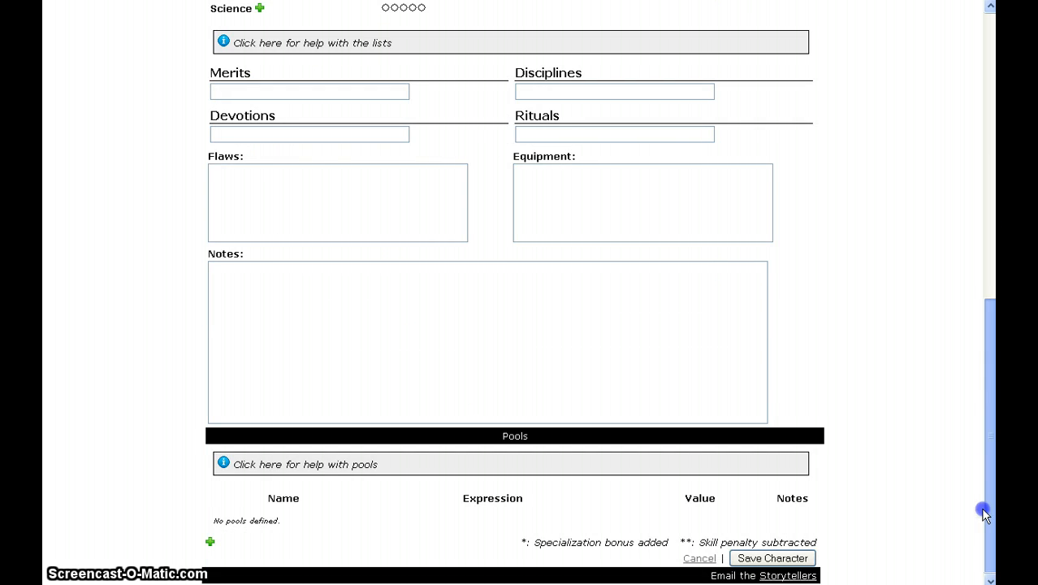
click(769, 560)
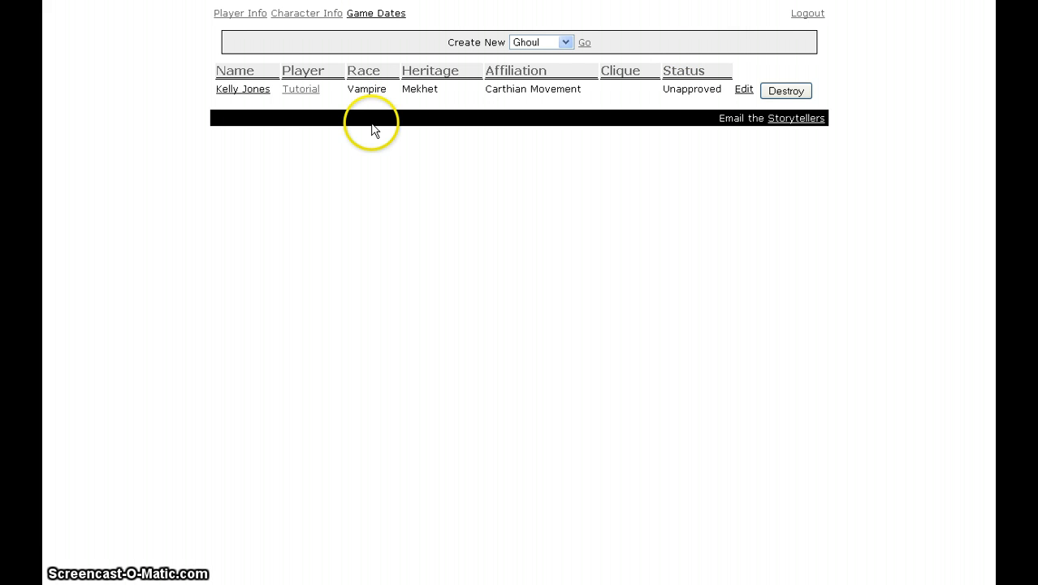
click(239, 96)
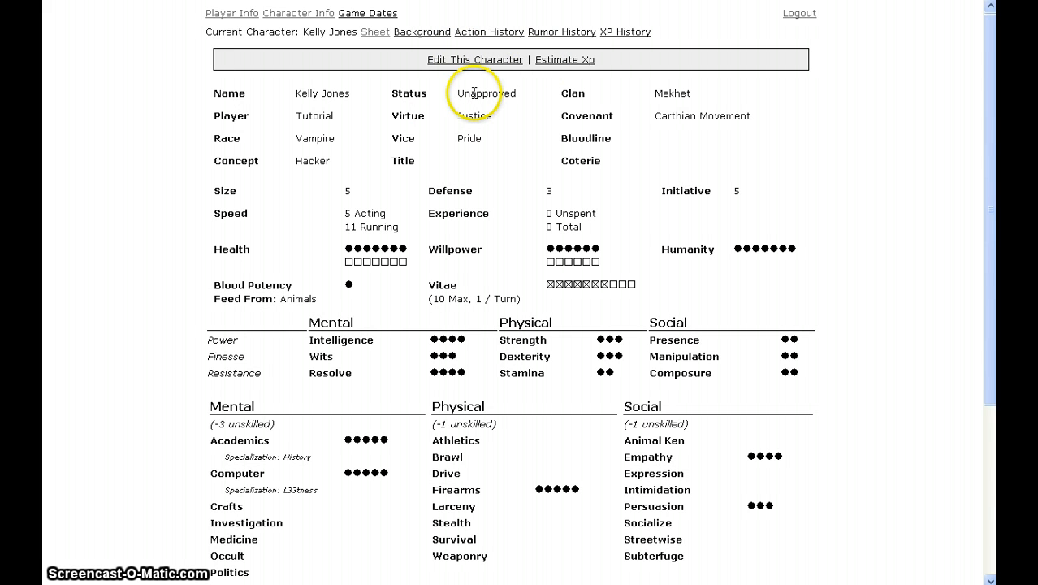
Open the saved character for editing and display its XP estimate
click(484, 62)
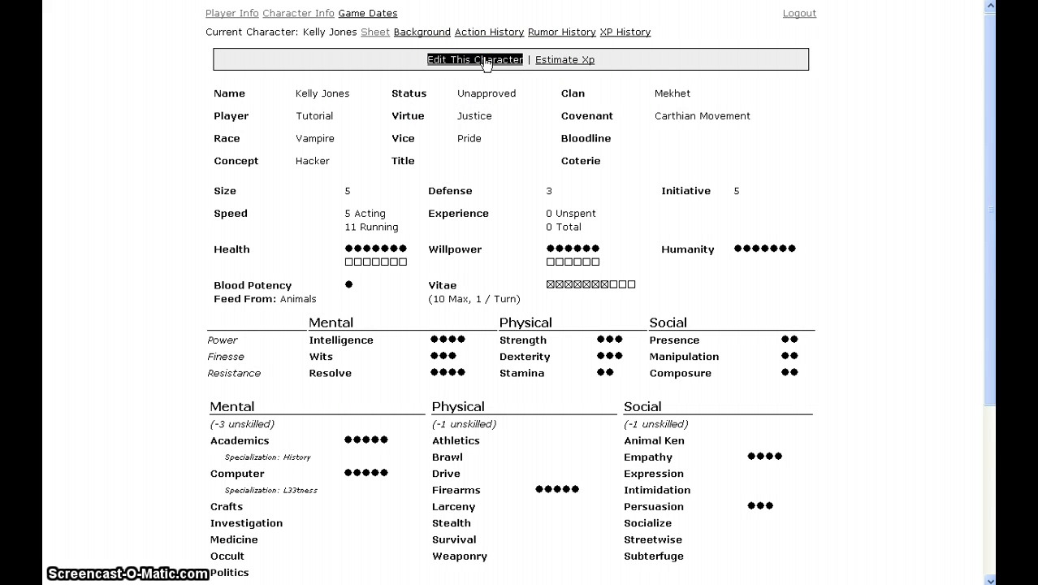
mouse_move(989, 55)
mouse_down()
mouse_move(980, 182)
mouse_move(990, 60)
mouse_up()
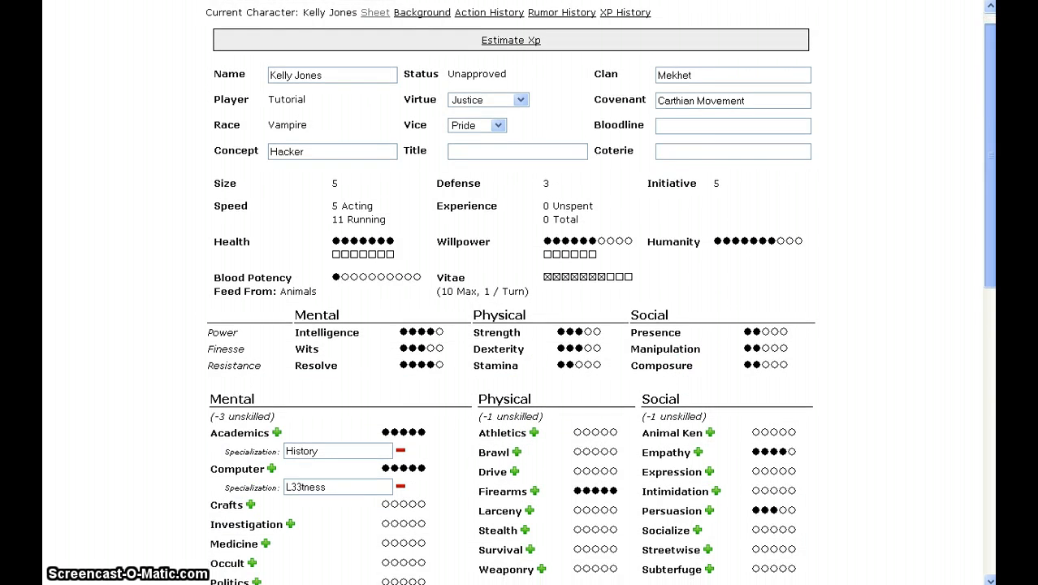
click(526, 52)
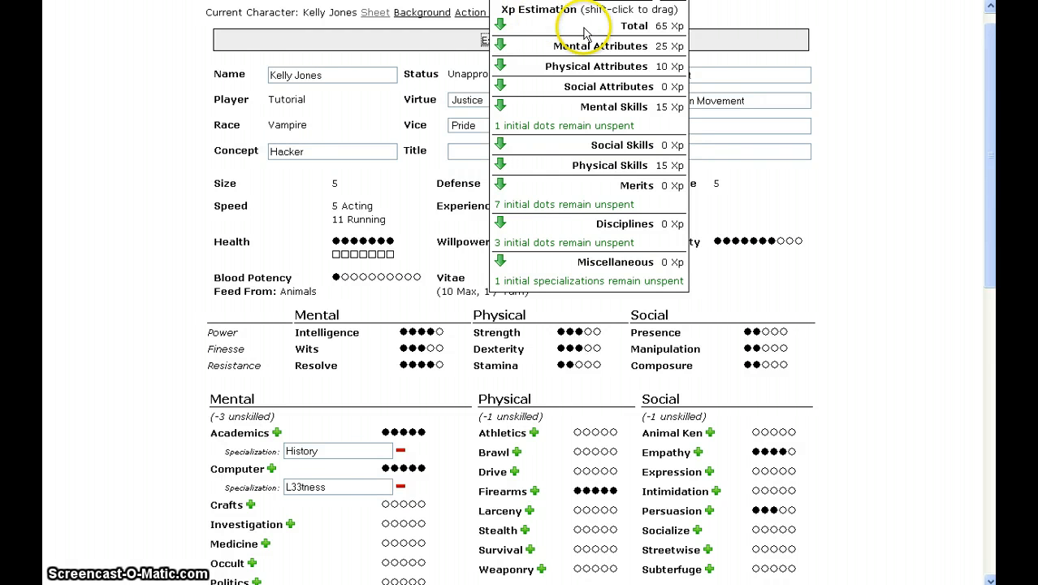
Examine the XP costs of attributes and skills and the unspent initial dots for mental skills and merits in the estimate
double_click(662, 46)
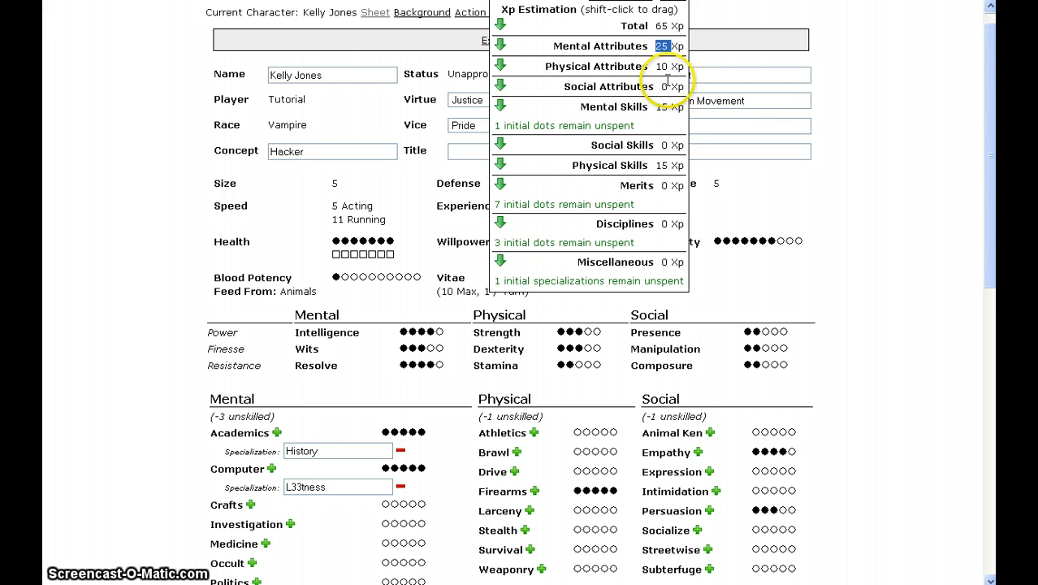
double_click(662, 106)
click(648, 174)
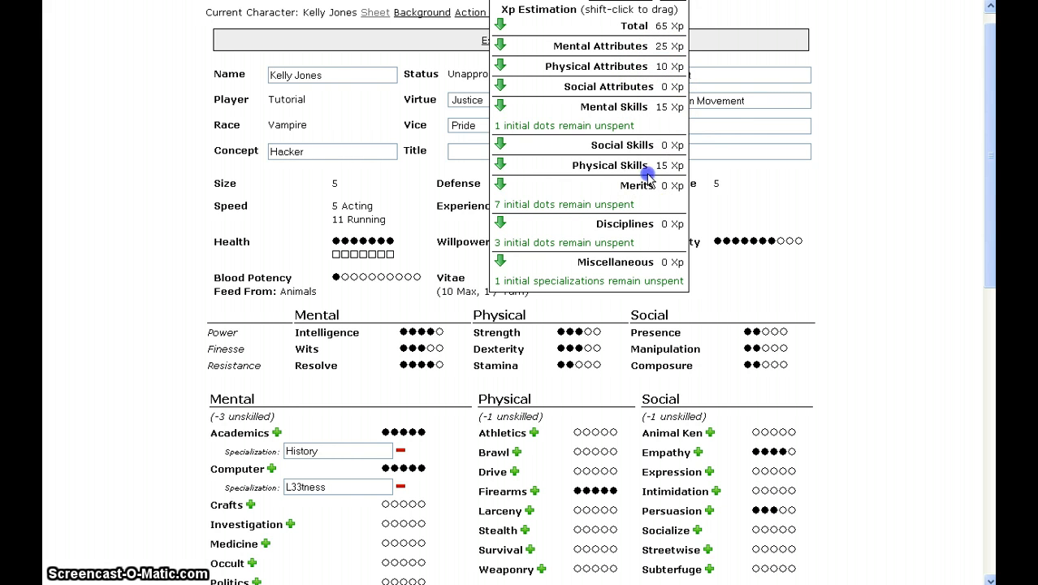
click(641, 128)
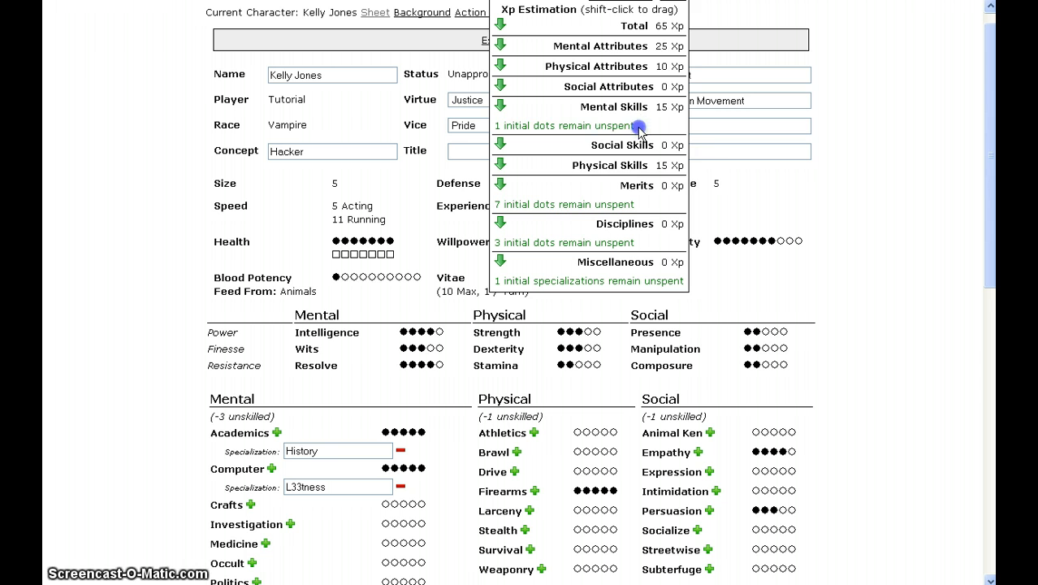
triple_click(640, 131)
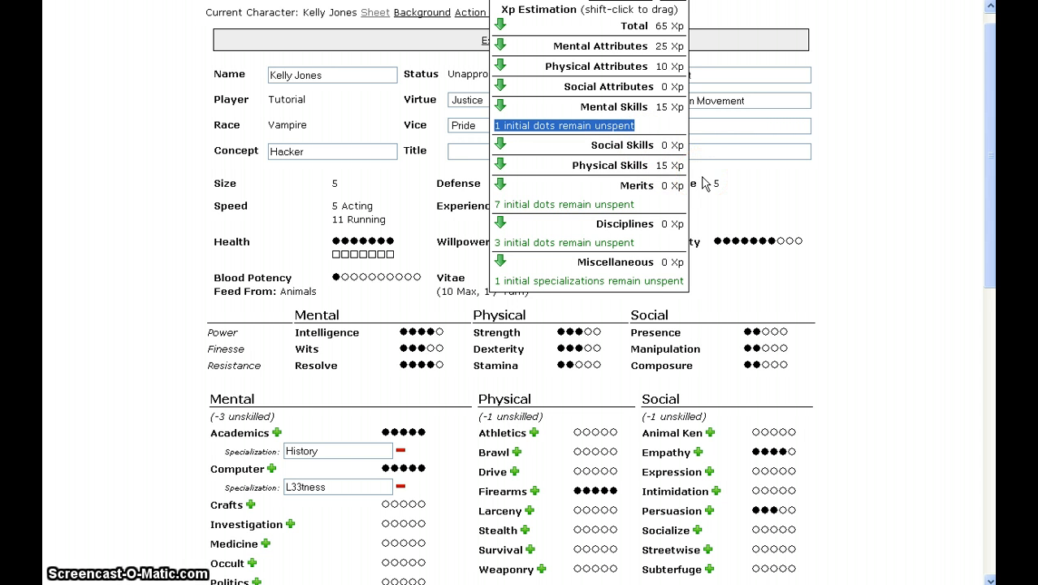
triple_click(596, 204)
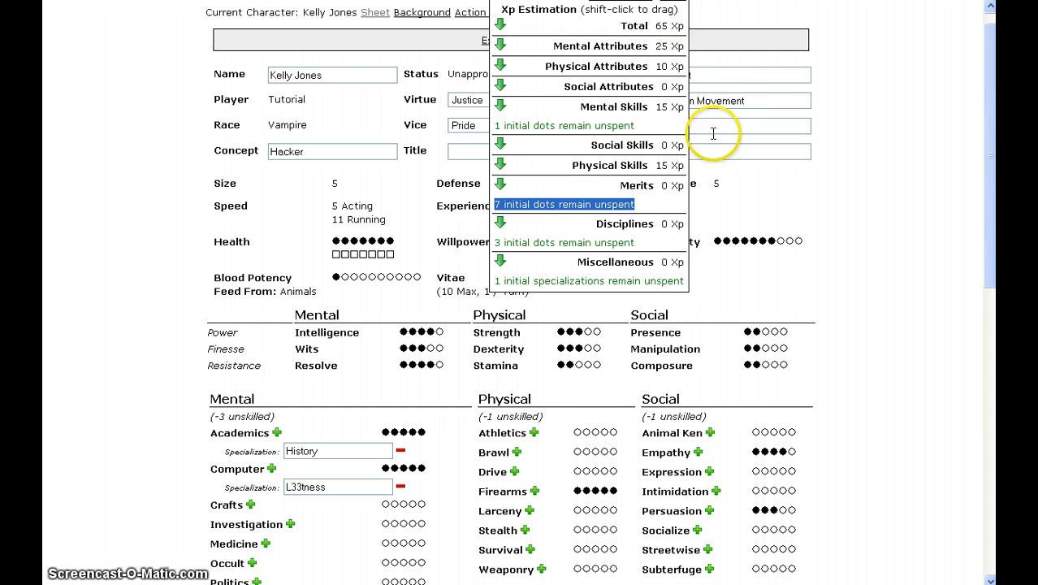
scroll(952, 108, up, 1)
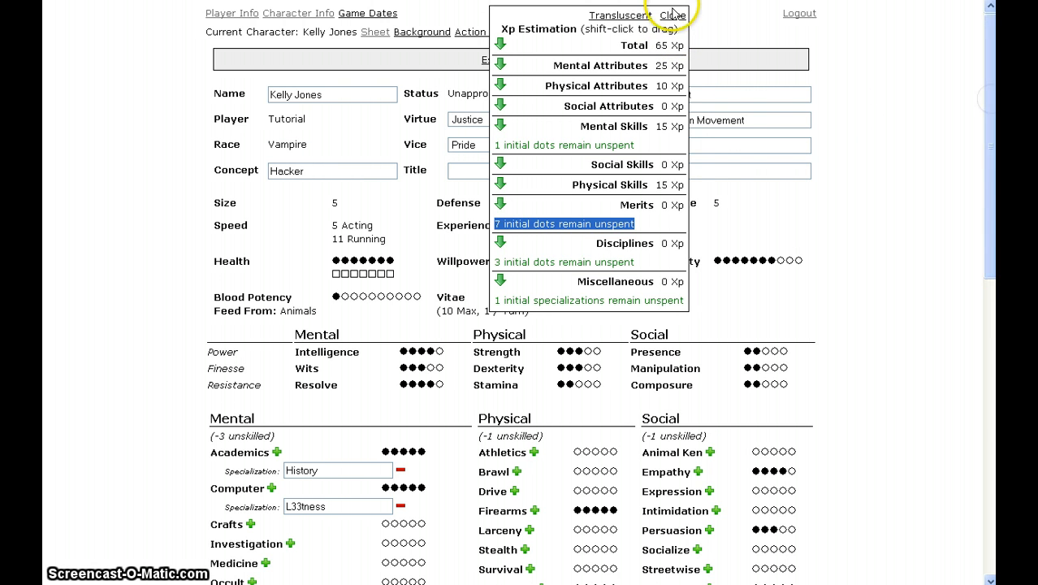
Make the XP estimation box translucent, try to move it across the sheet, and close it
click(621, 16)
drag(580, 28, 672, 83)
drag(554, 17, 696, 96)
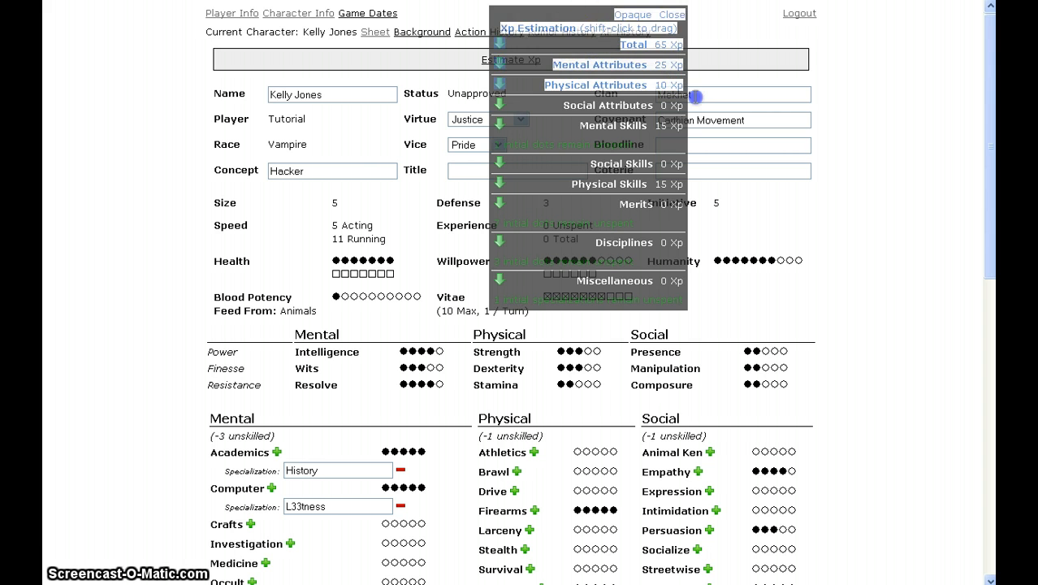
click(550, 18)
drag(504, 15, 673, 25)
click(673, 19)
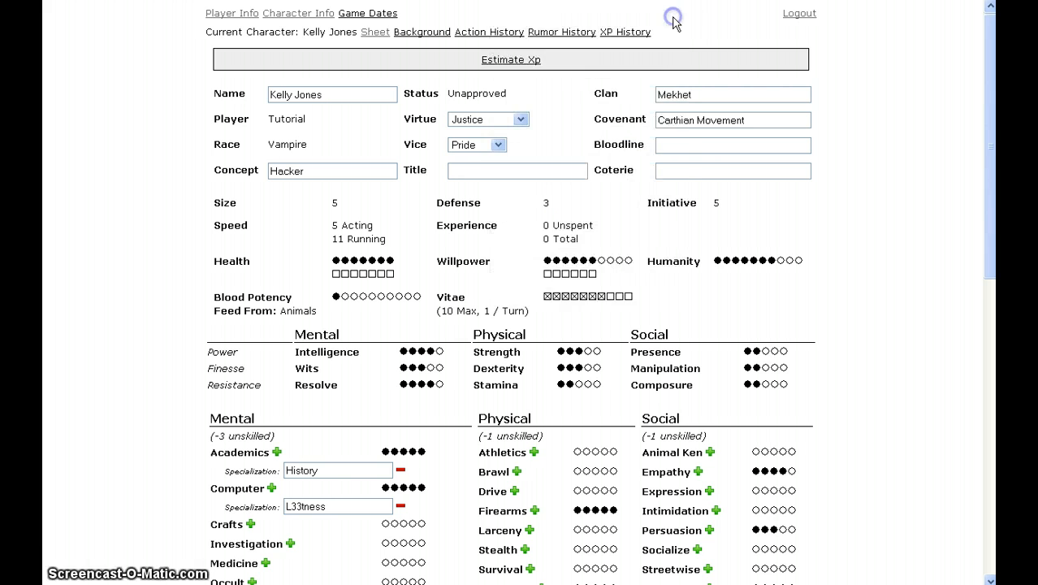
Find the Eidetic Memory merit by its first letters and add it to the character's merits
drag(989, 144, 981, 433)
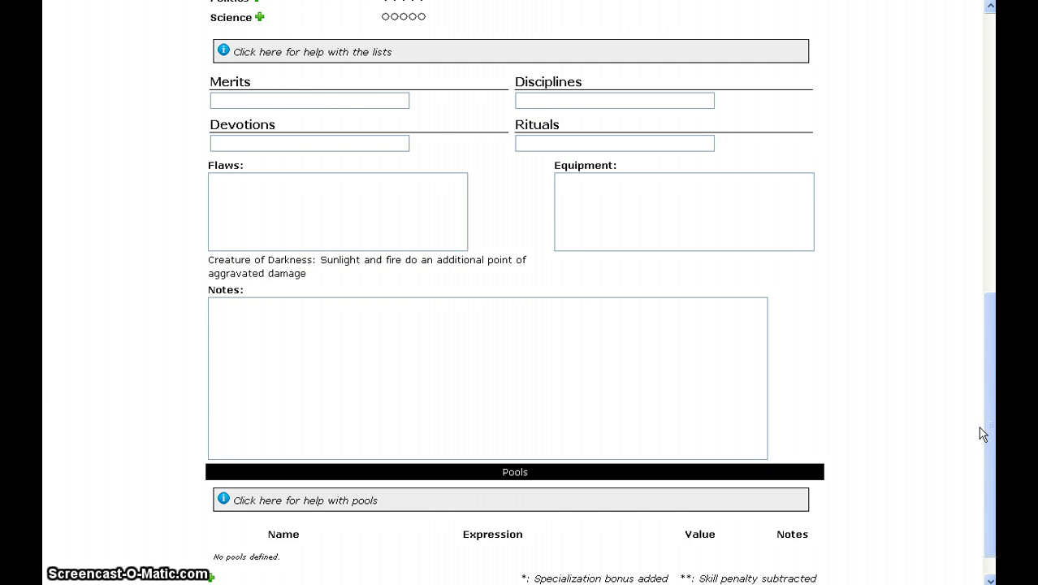
click(328, 98)
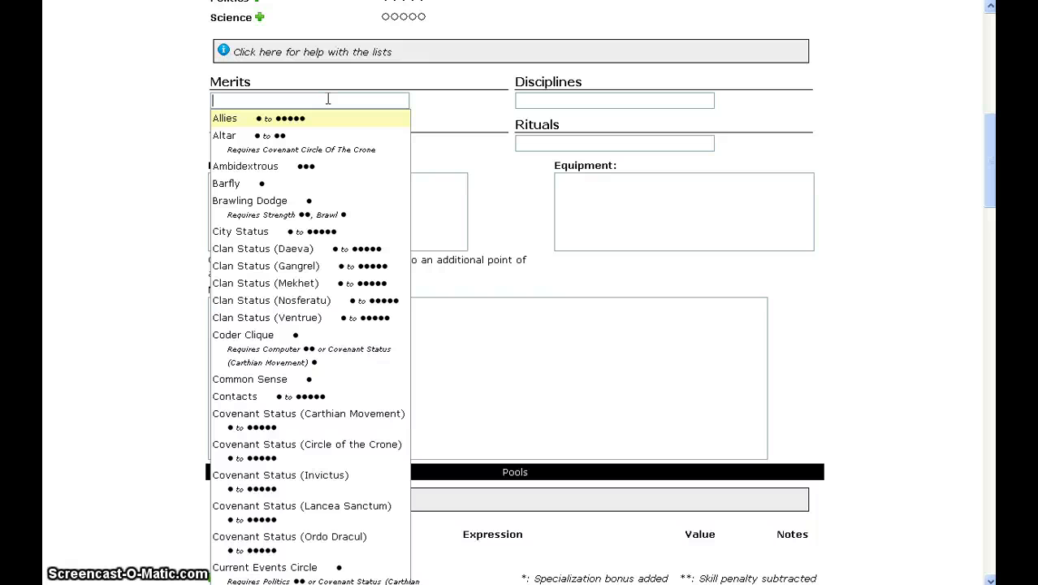
text(E)
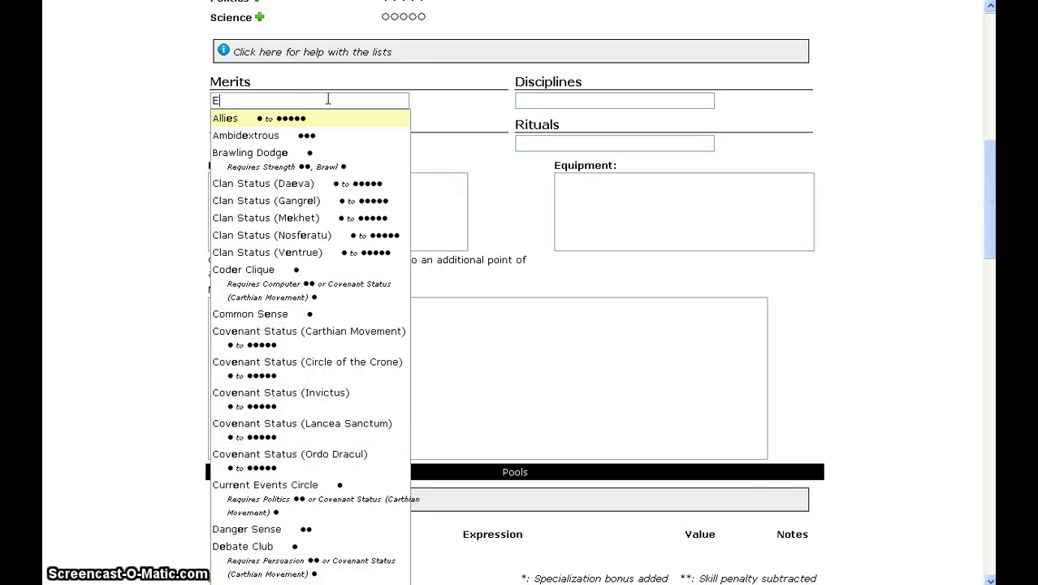
text(i)
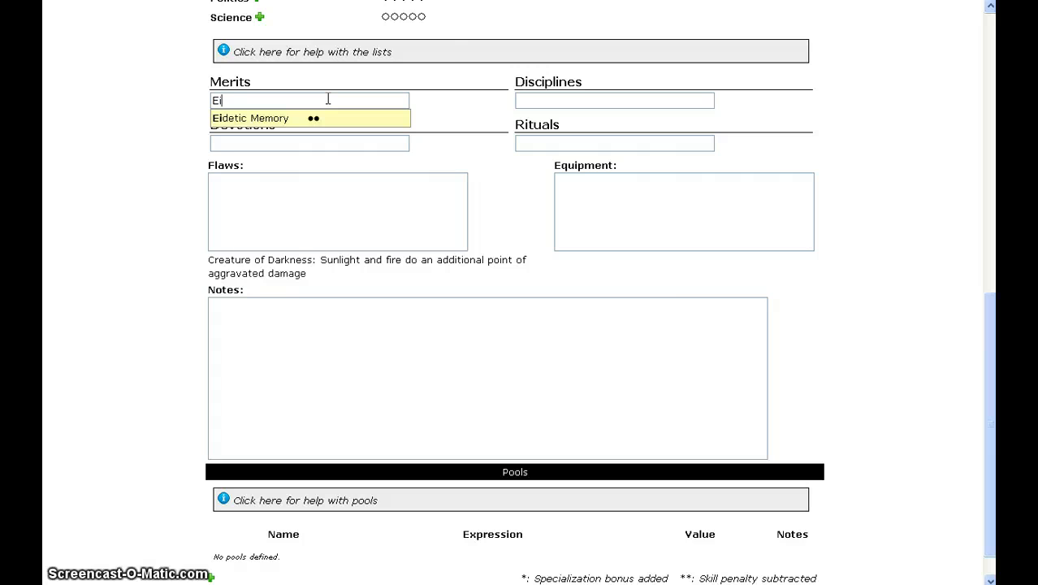
scroll(329, 101, up, 5)
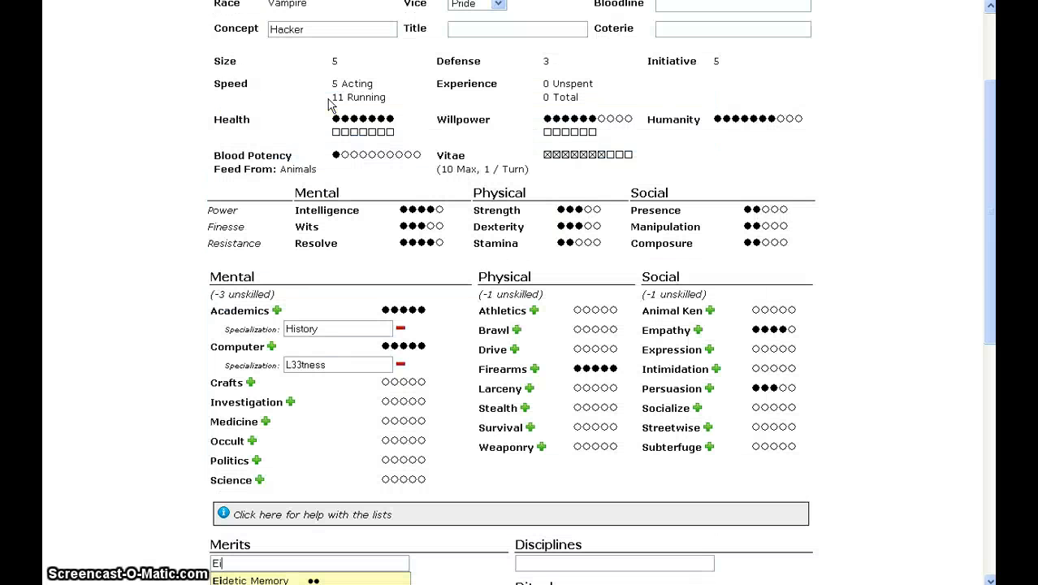
click(280, 579)
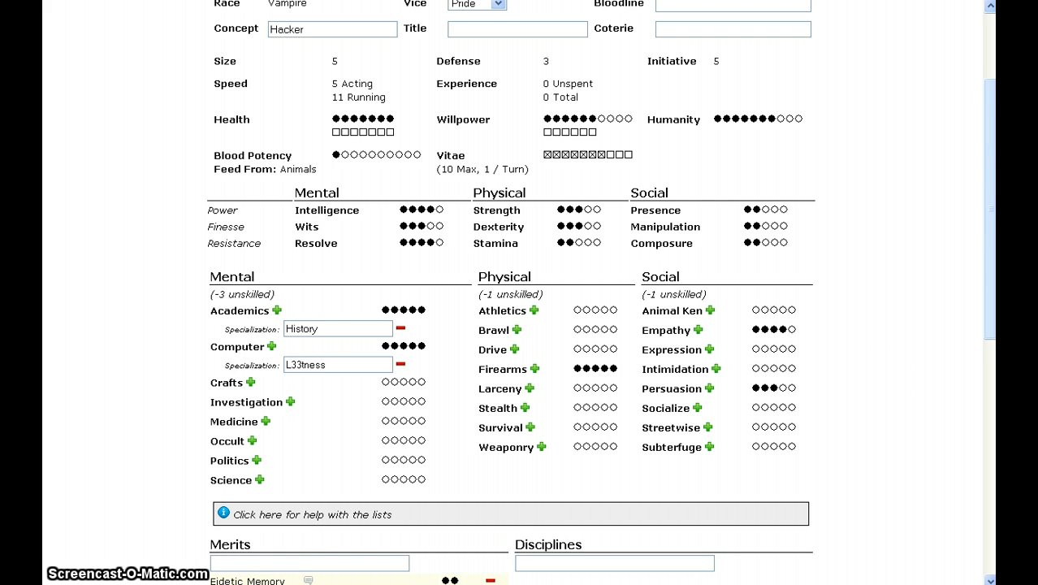
Add the Covenant Status (Circle of the Crone) merit and rate it at three dots
drag(987, 156, 954, 301)
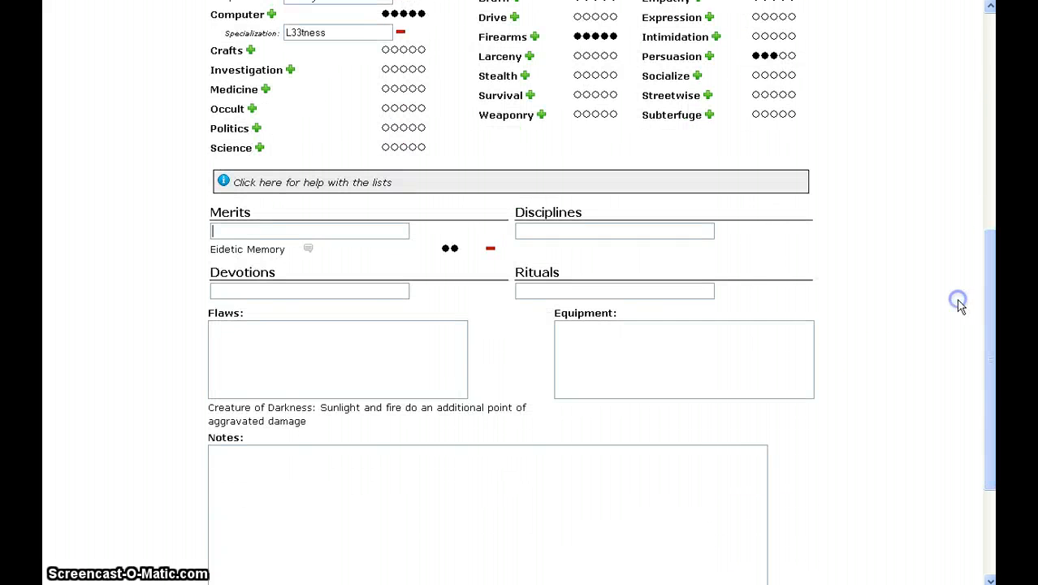
click(371, 230)
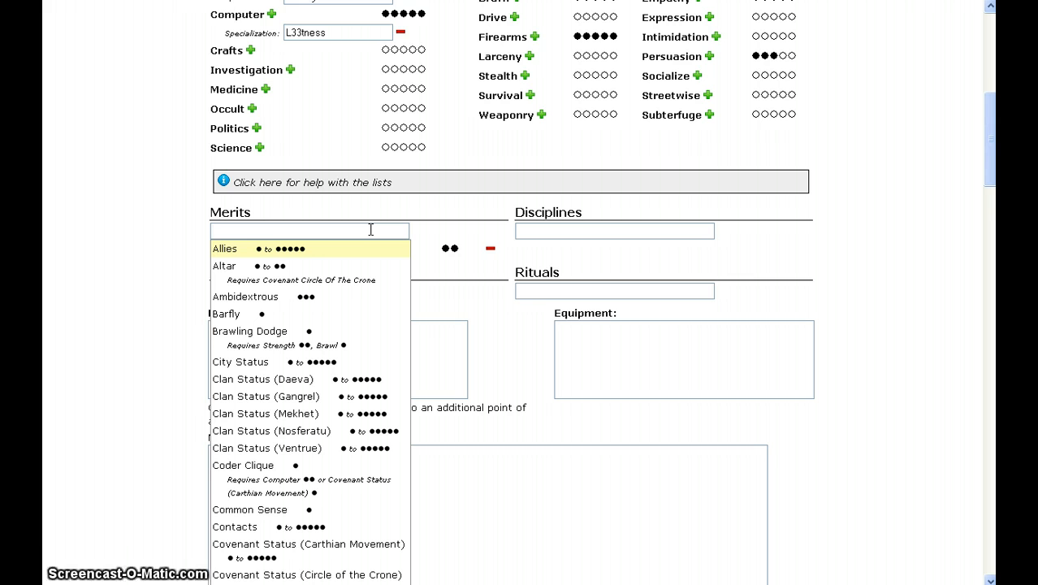
text(S)
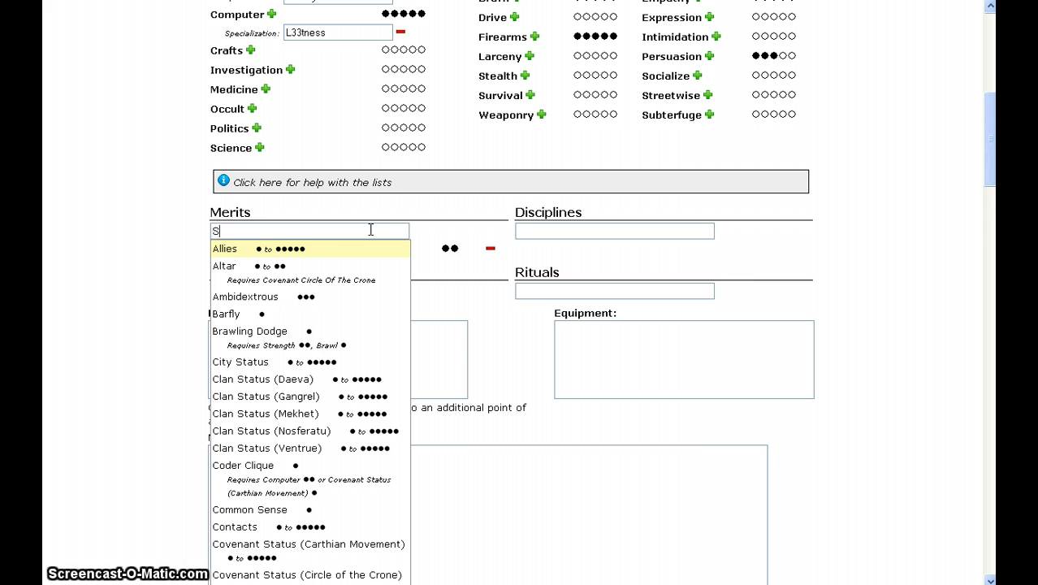
text(tatus)
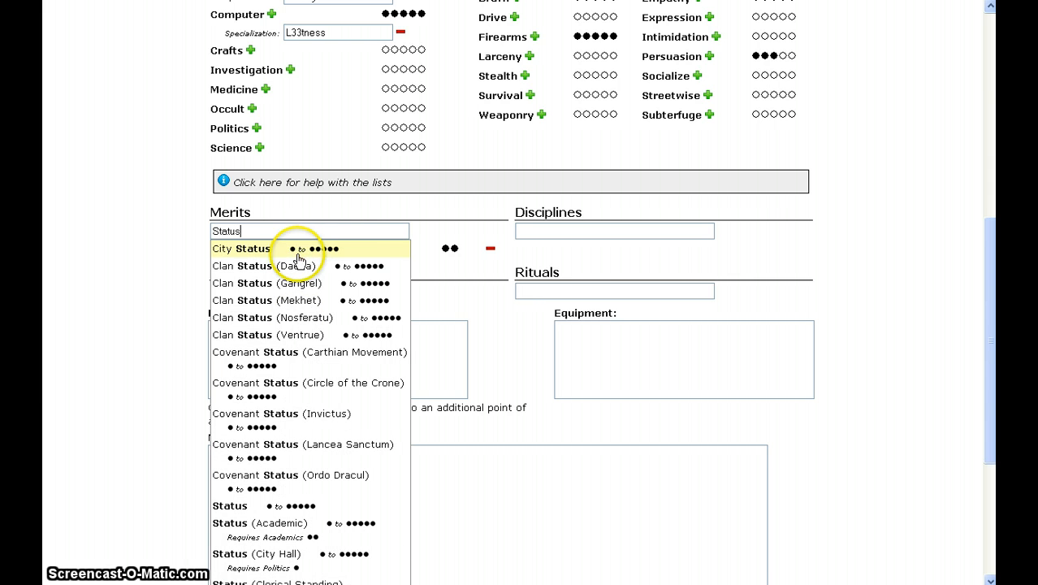
click(292, 385)
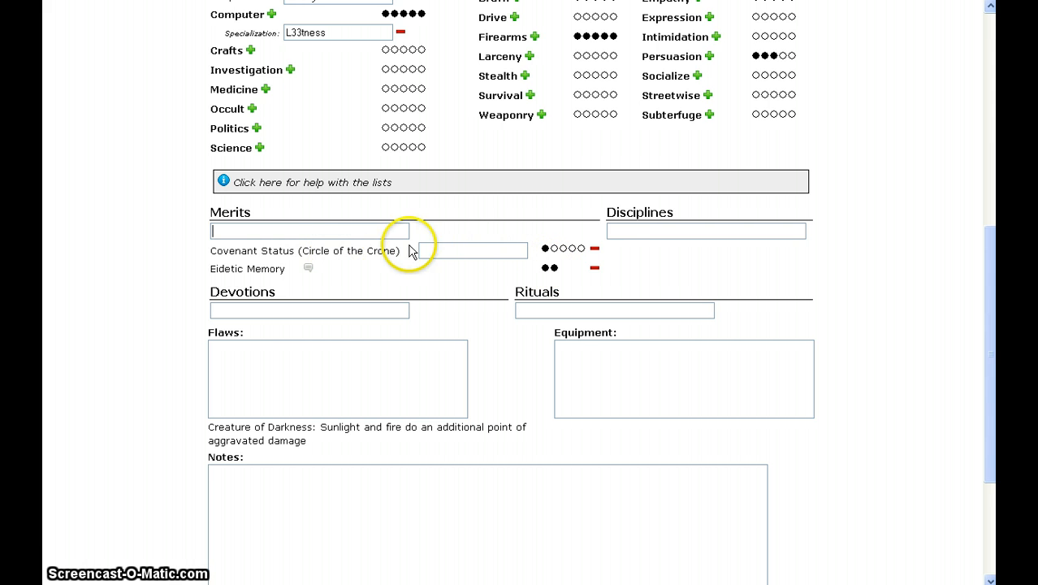
click(563, 249)
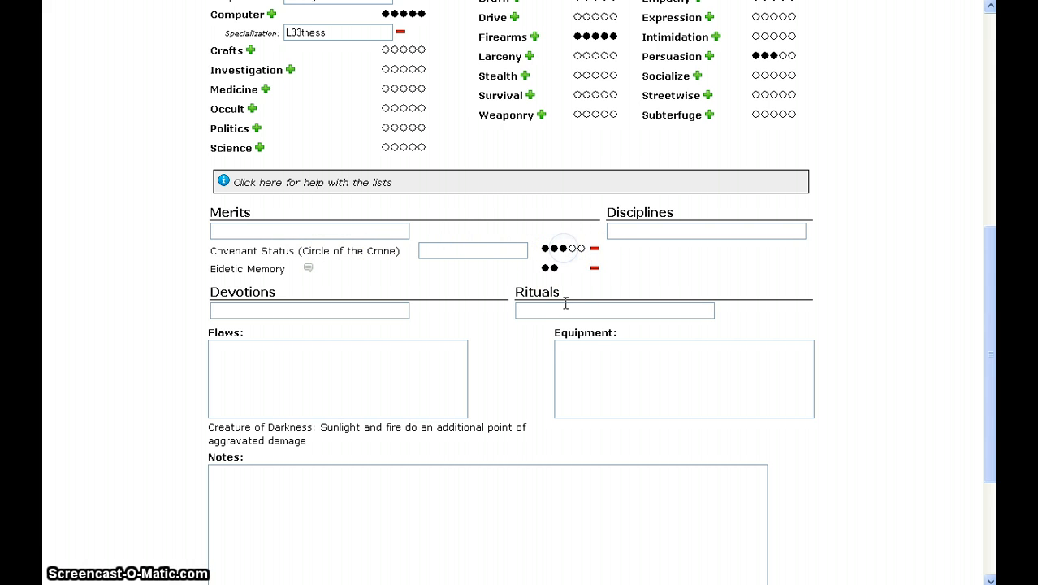
Open a description field for the Eidetic Memory merit
click(456, 249)
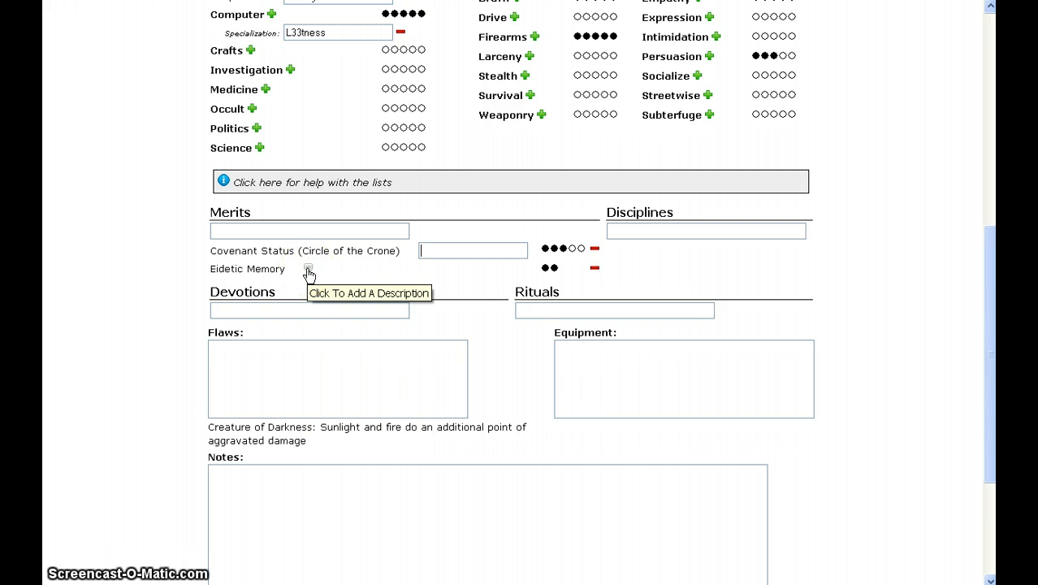
click(446, 248)
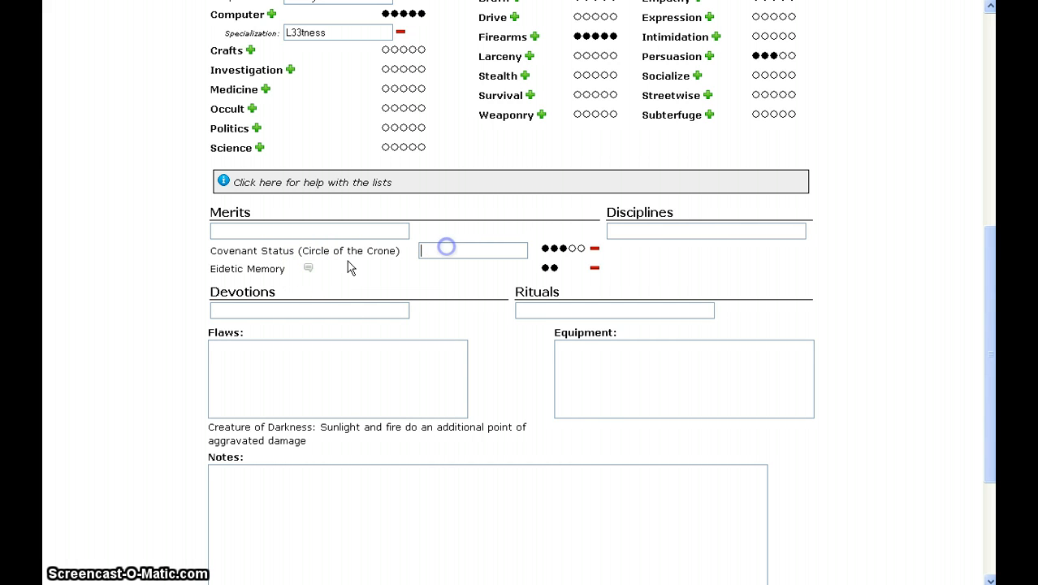
click(308, 268)
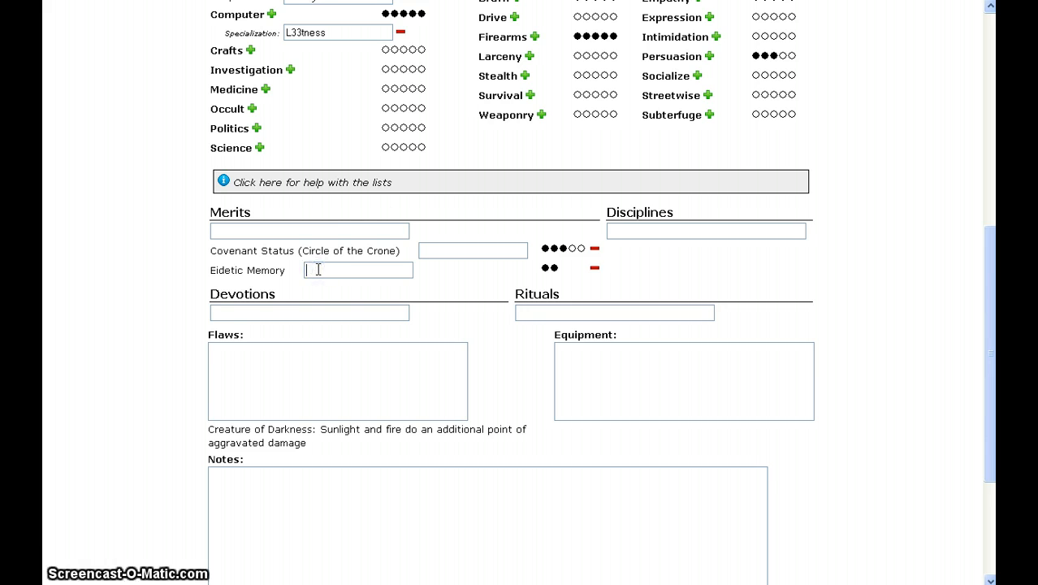
Add a custom merit named Fast Fingers to the character's merits
click(368, 227)
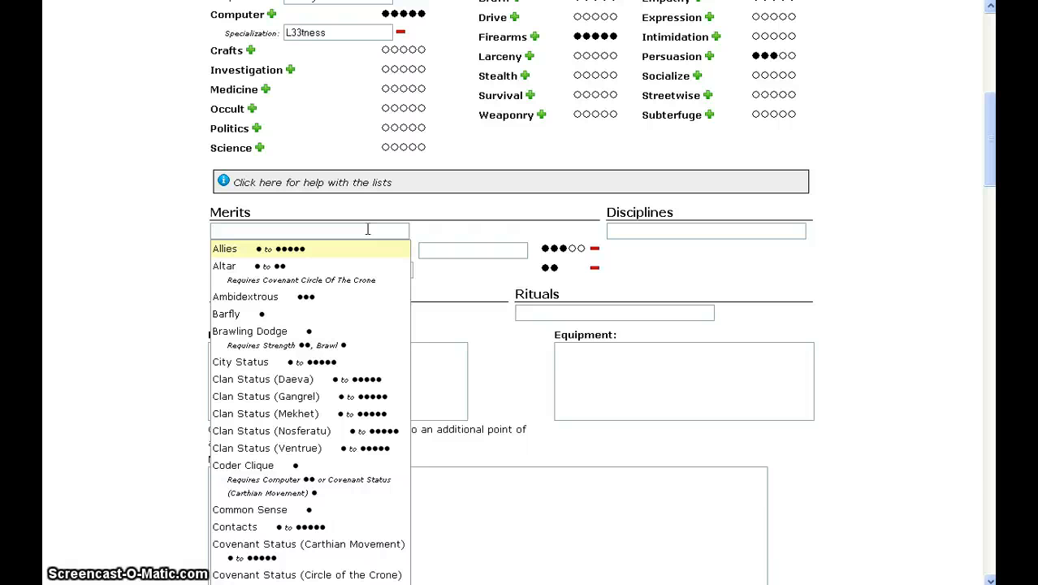
text(Fast Fingers)
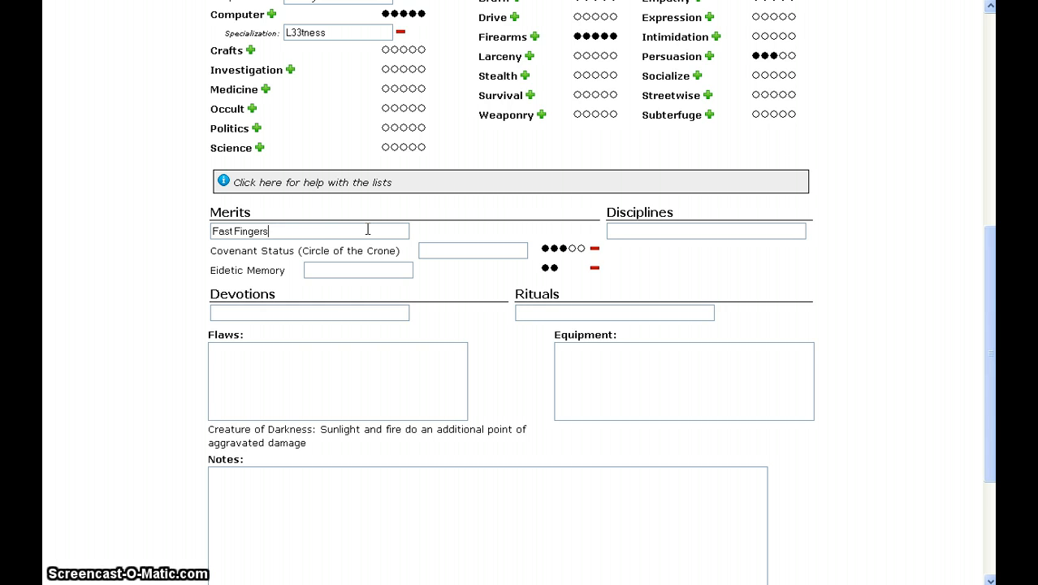
click(380, 225)
key(Return)
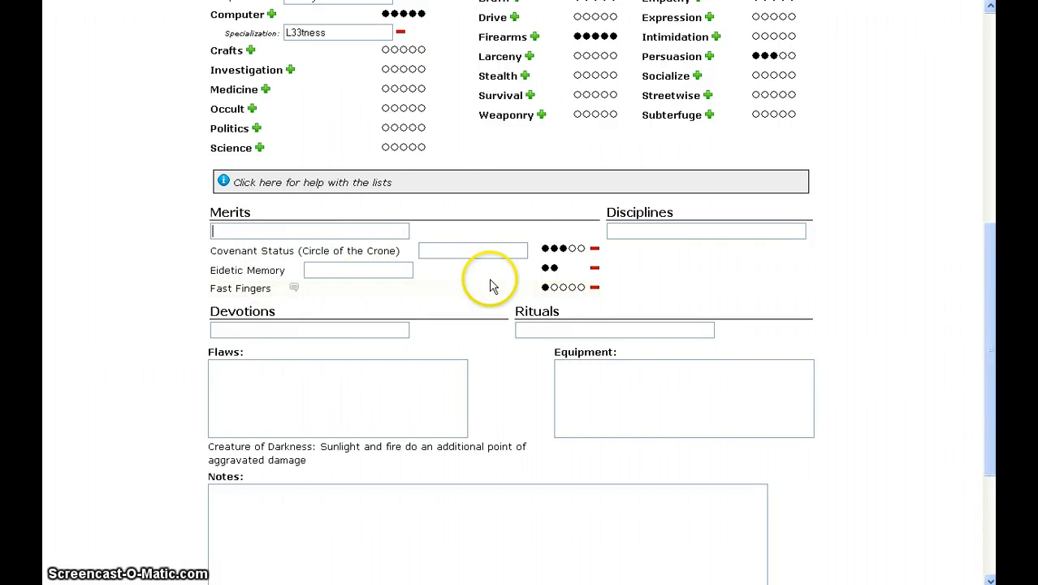
Give the Fast Fingers merit the description "Pg 12 Carthian Book"
click(294, 286)
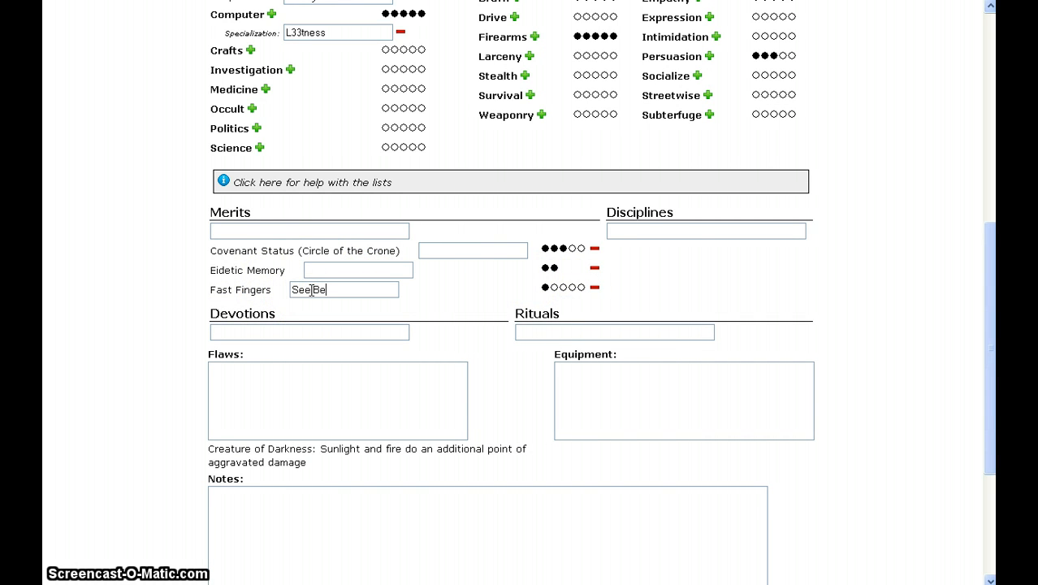
text(w)
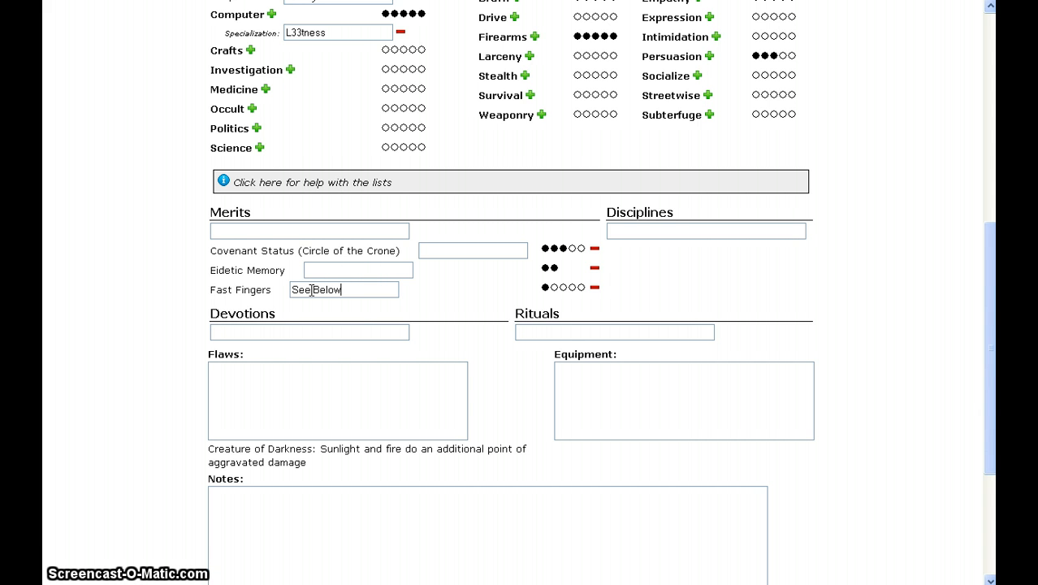
click(311, 289)
double_click(350, 289)
text(Pg)
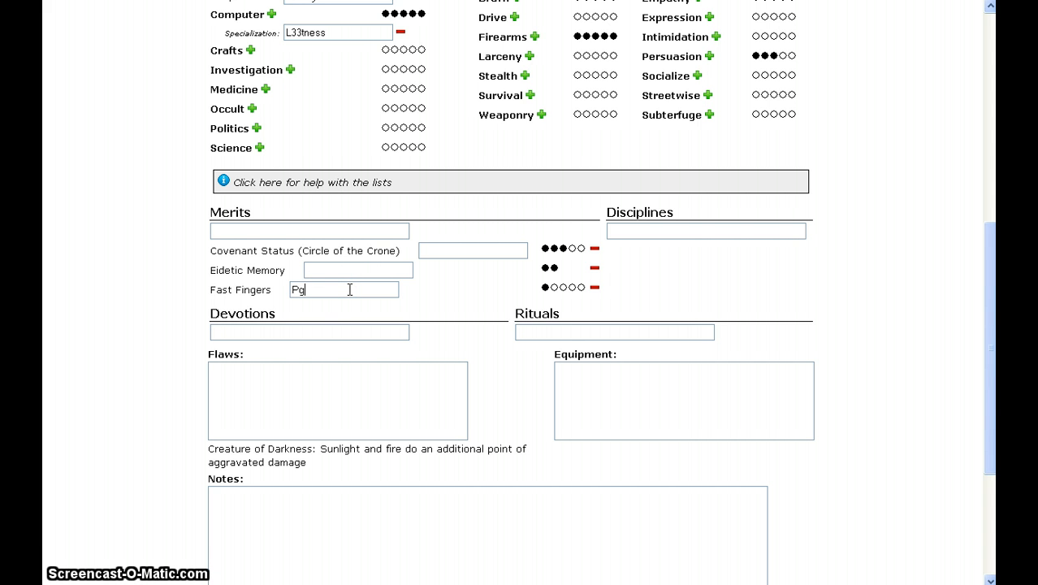
text( 12 Carthian Book)
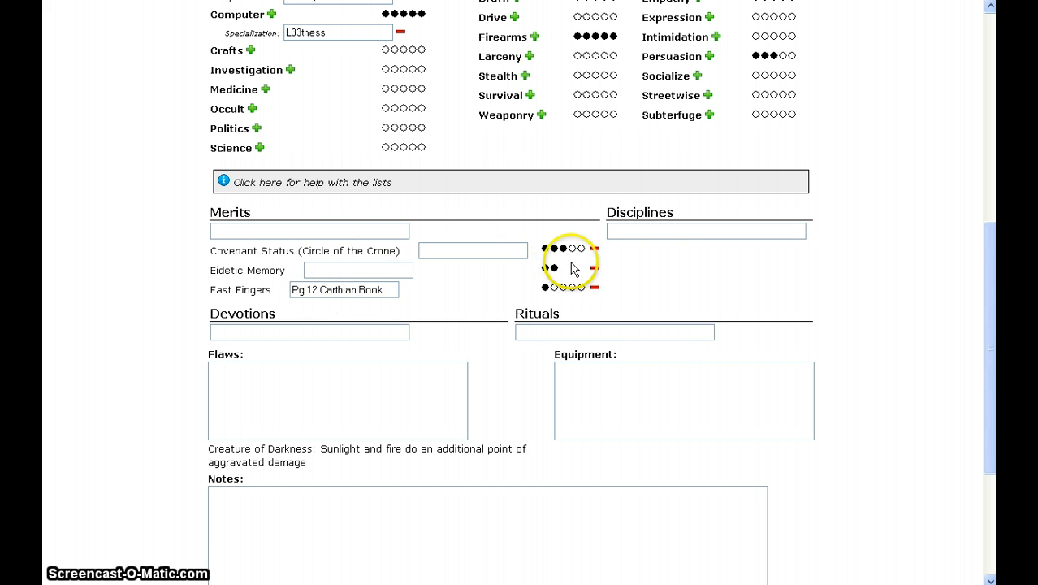
Add the Iron Facade devotion and the Obfuscate discipline rated at three dots
click(313, 333)
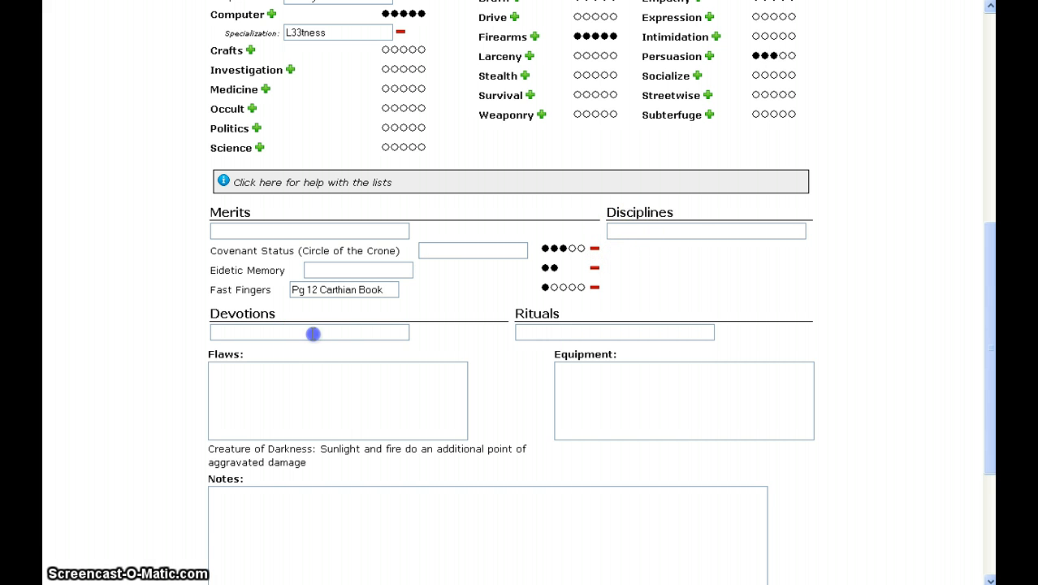
click(290, 472)
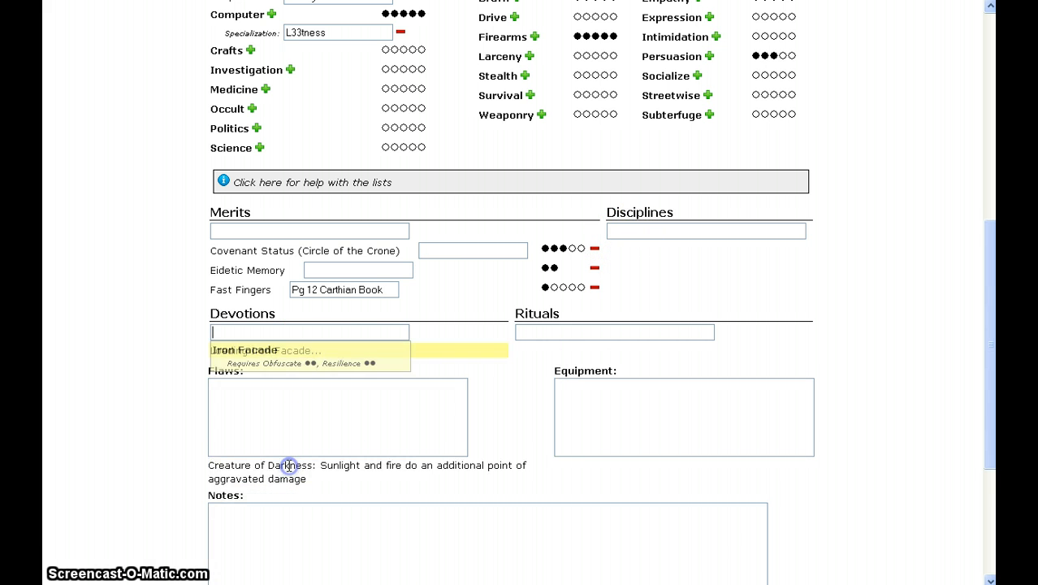
click(701, 230)
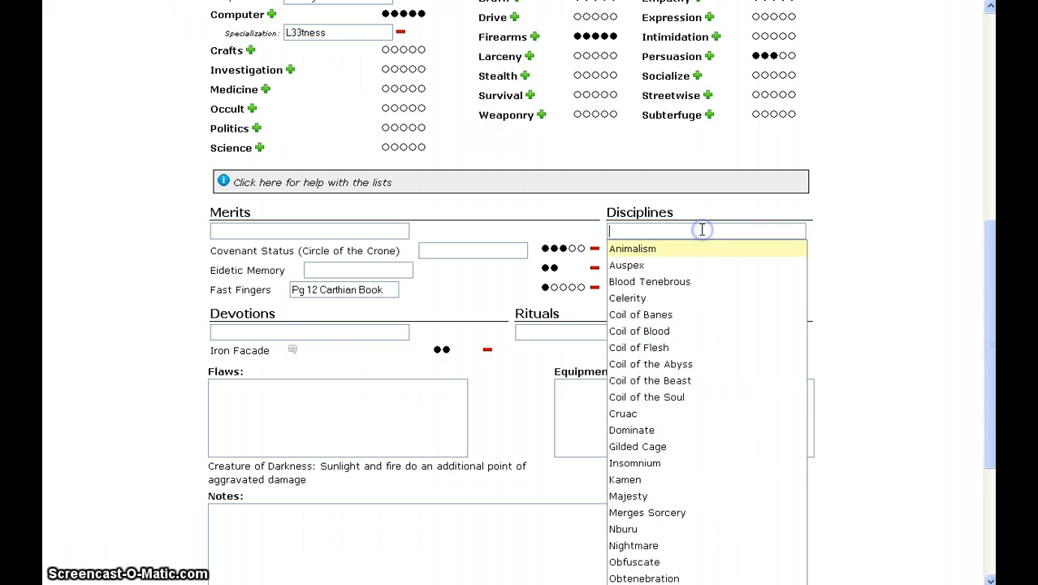
click(631, 561)
click(749, 248)
Add the Cruac discipline at three dots to view the rituals it offers, and remove it again
click(639, 334)
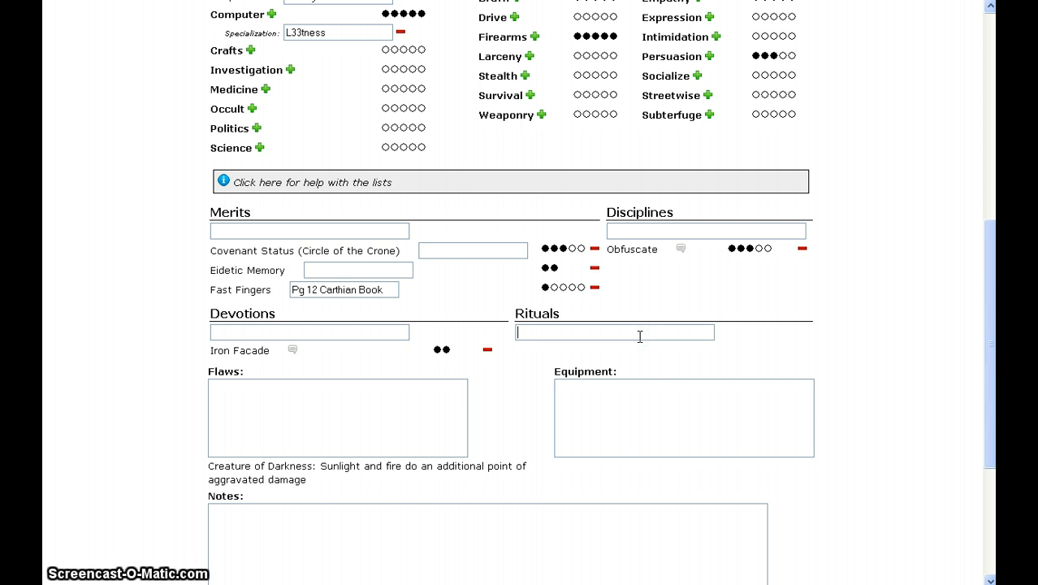
click(659, 231)
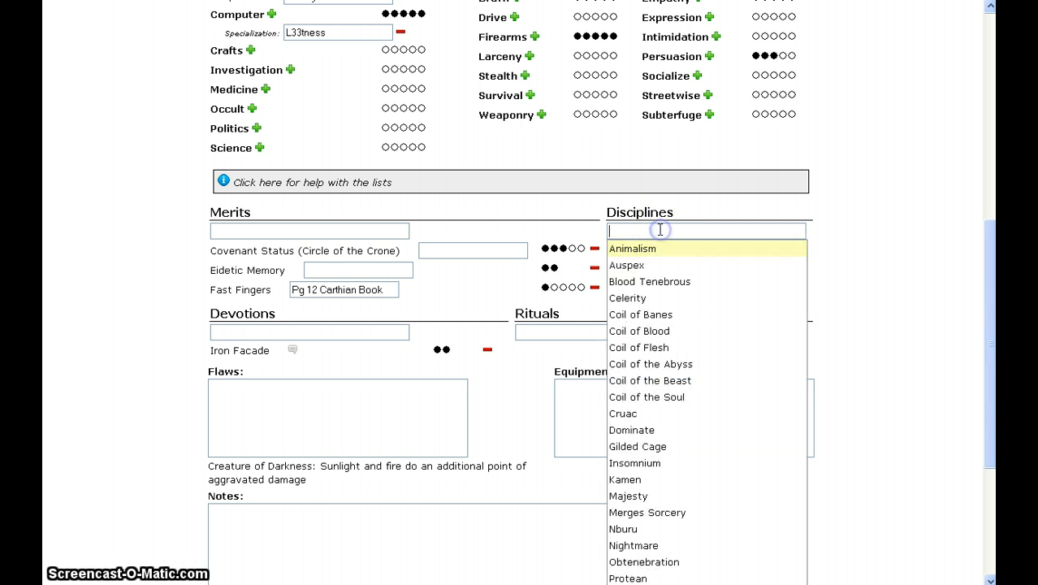
click(638, 413)
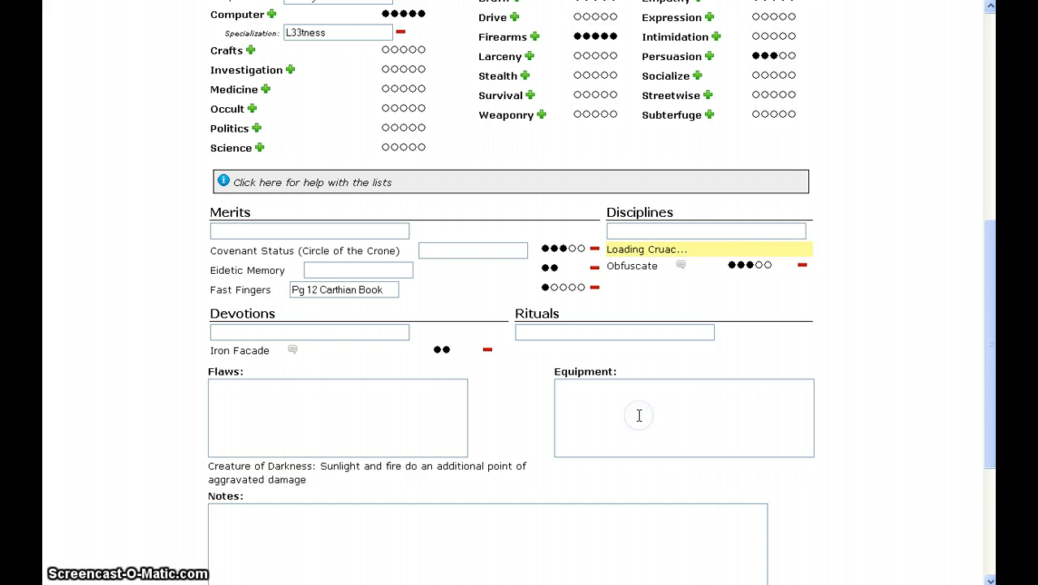
click(752, 248)
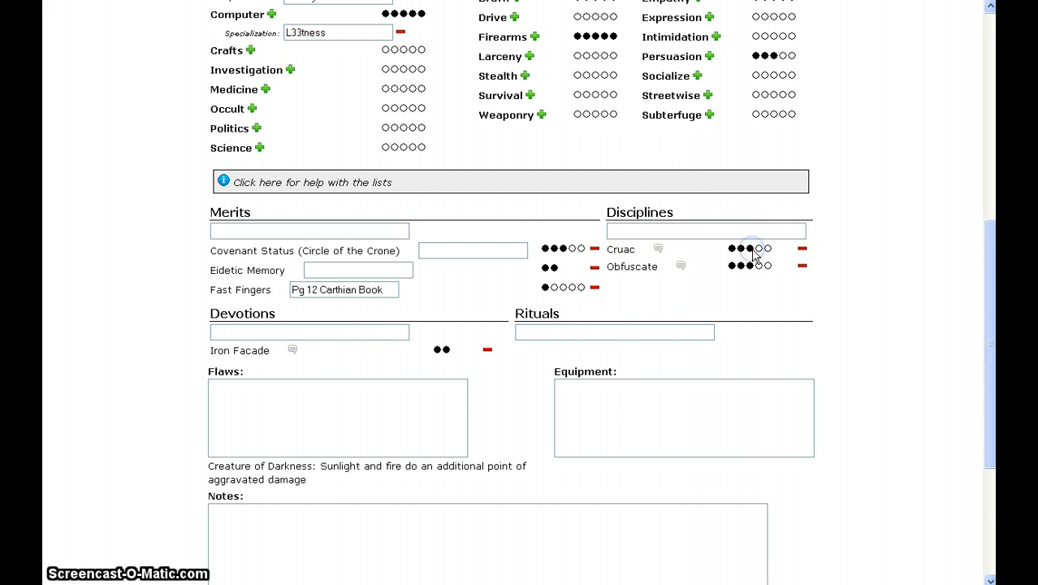
click(650, 331)
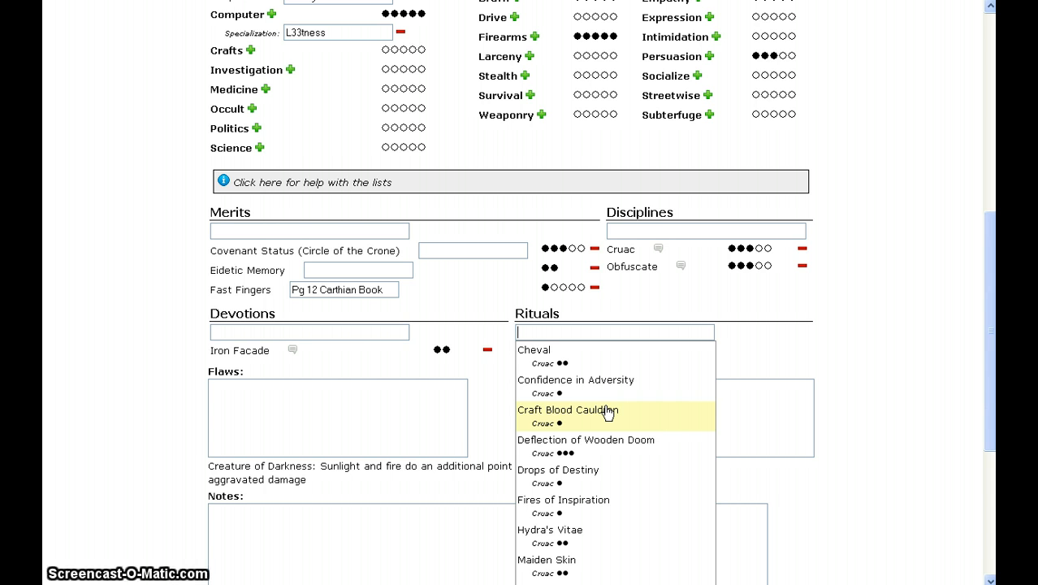
click(802, 251)
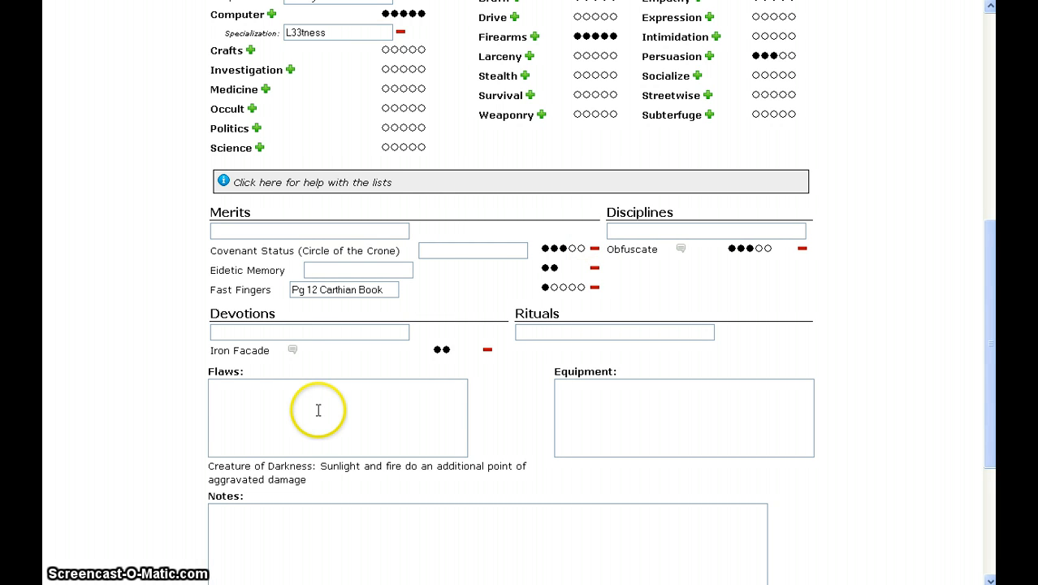
click(255, 395)
click(612, 379)
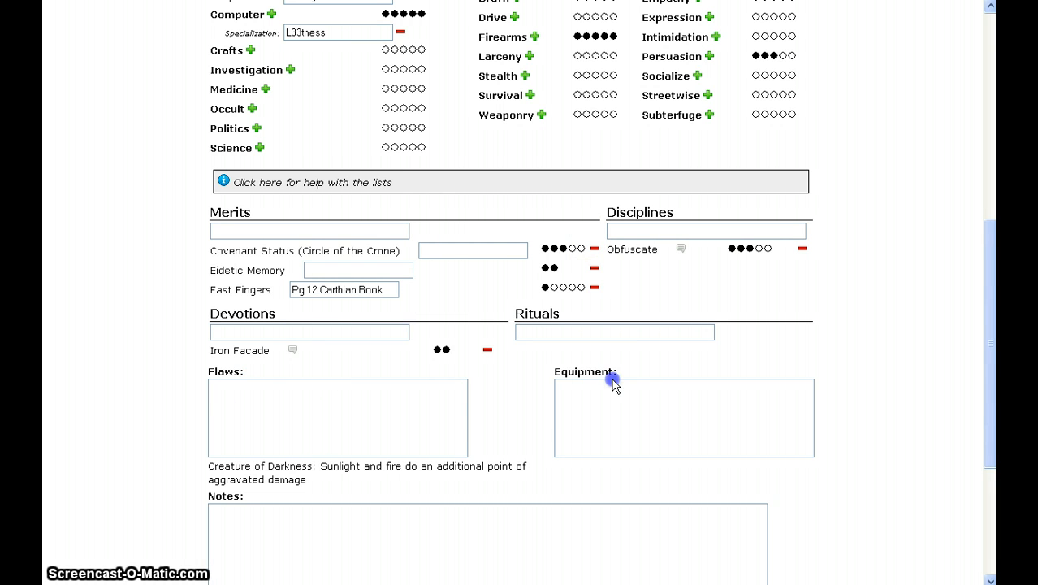
click(468, 547)
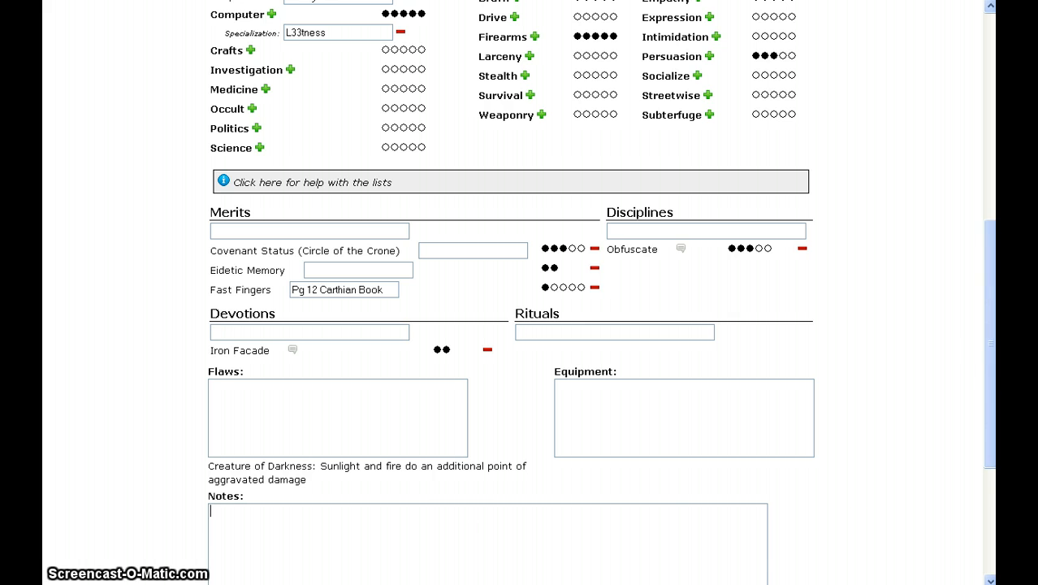
drag(989, 370, 971, 457)
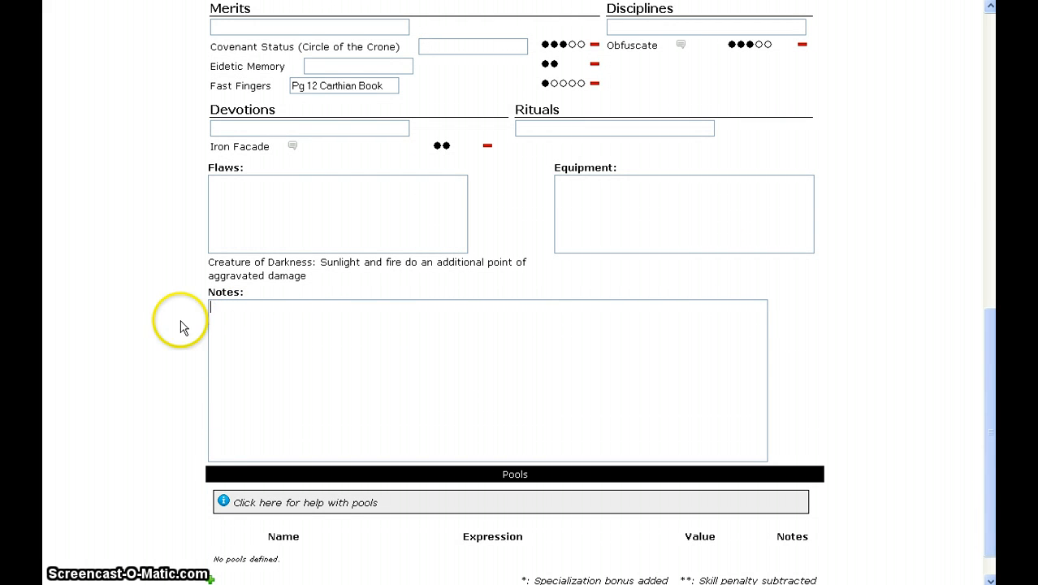
click(321, 337)
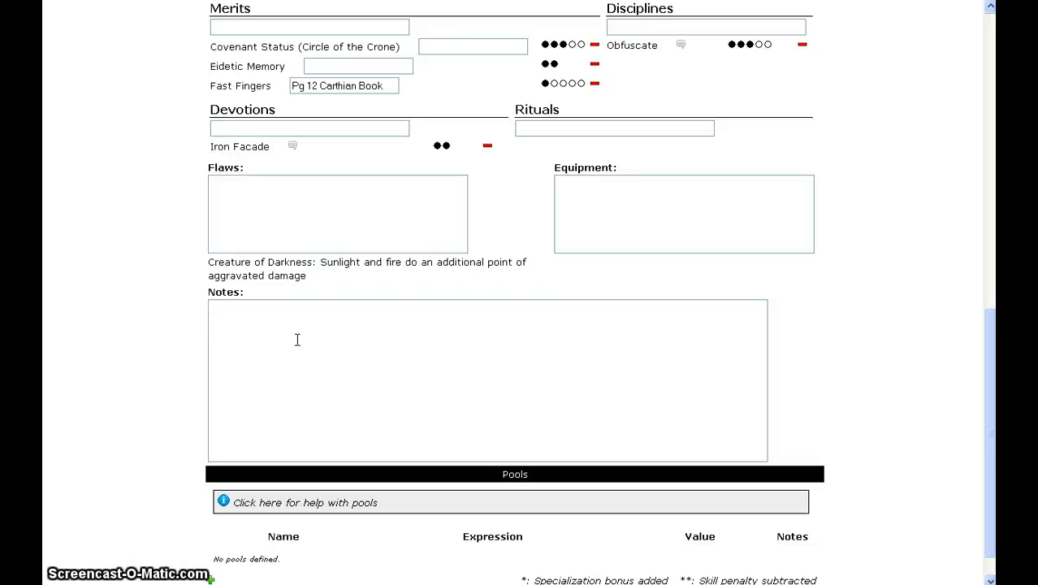
Save the new character from the end of the sheet form
click(420, 324)
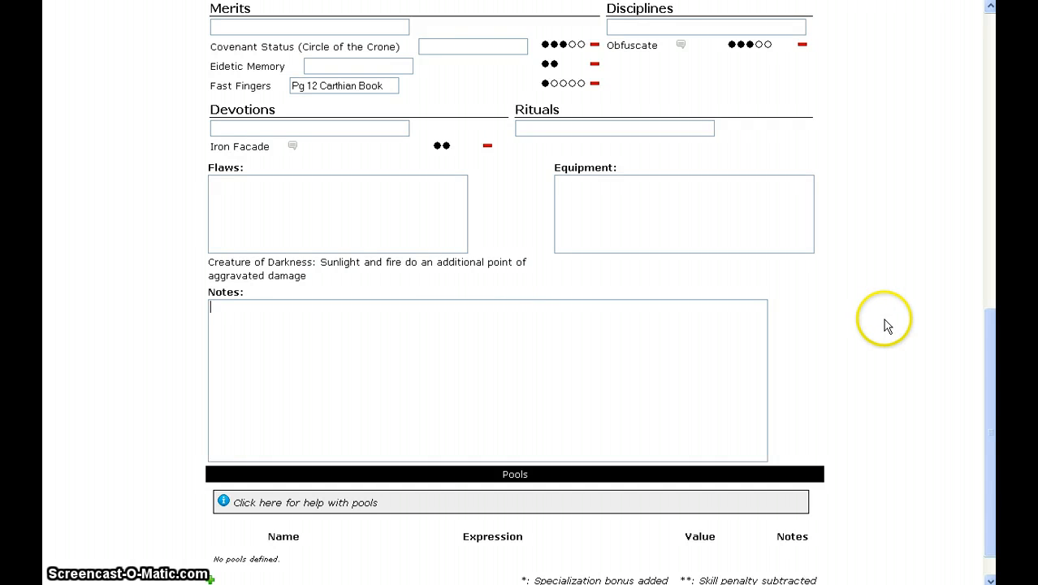
scroll(991, 459, down, 1)
click(767, 558)
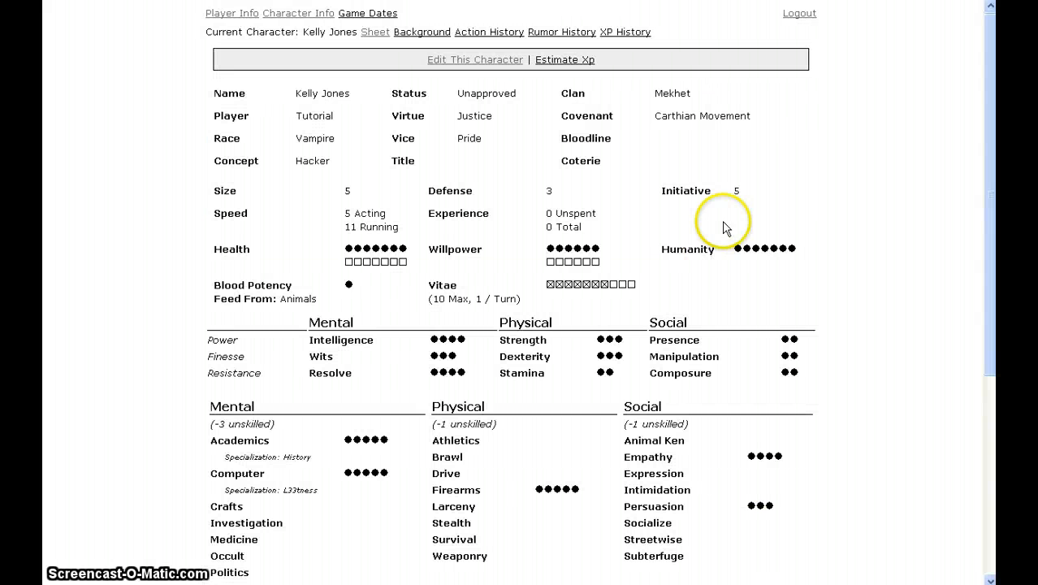
Reopen the saved character for editing, save it again, and check its approval status
click(470, 61)
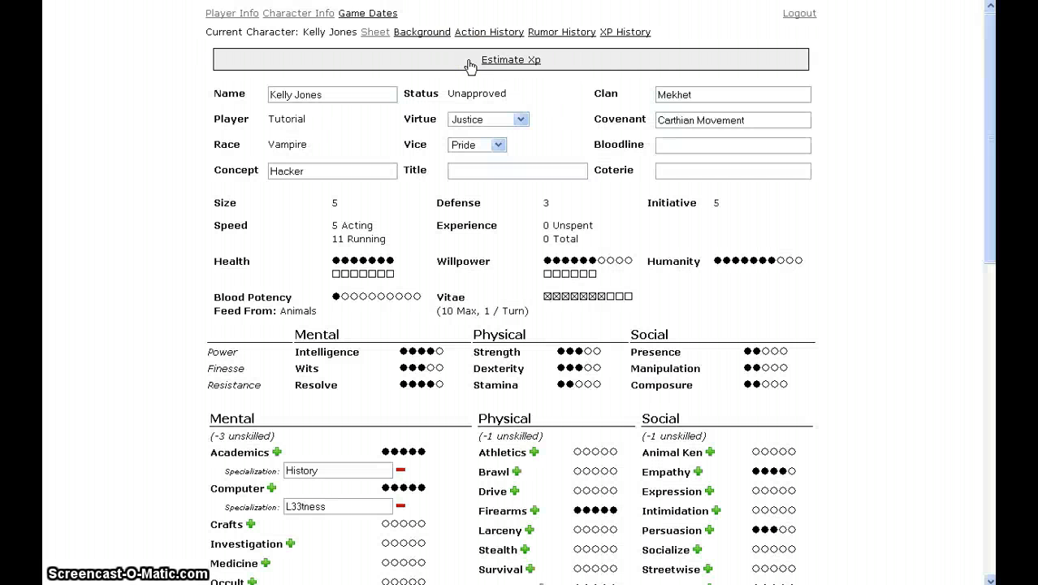
drag(985, 143, 974, 329)
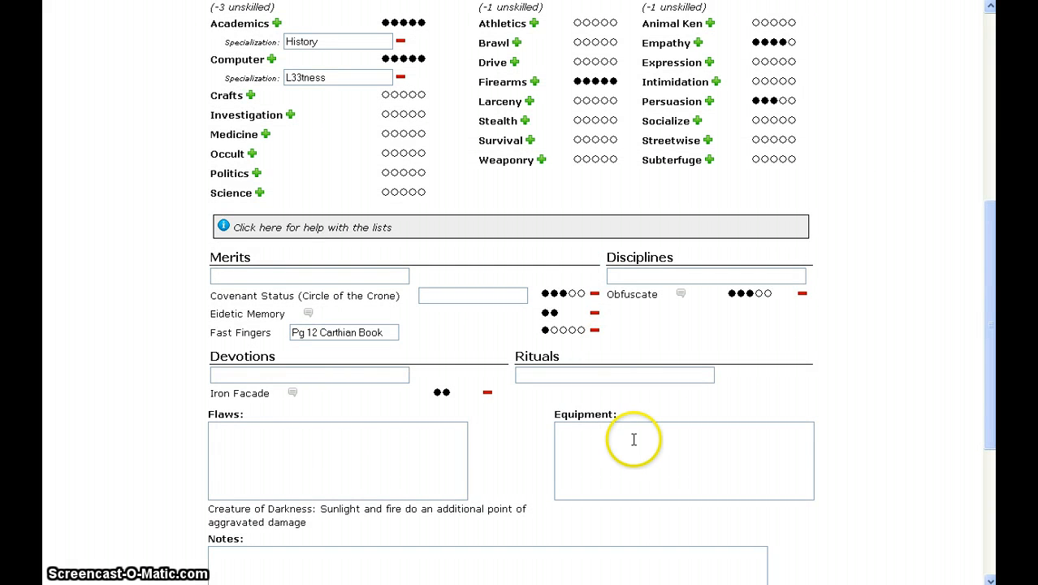
drag(992, 435, 989, 569)
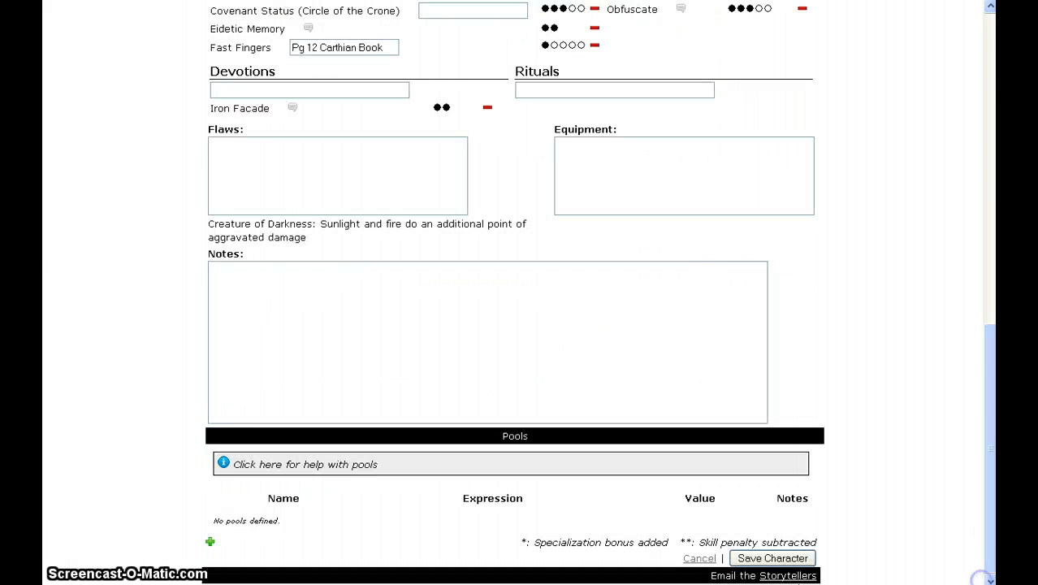
click(773, 558)
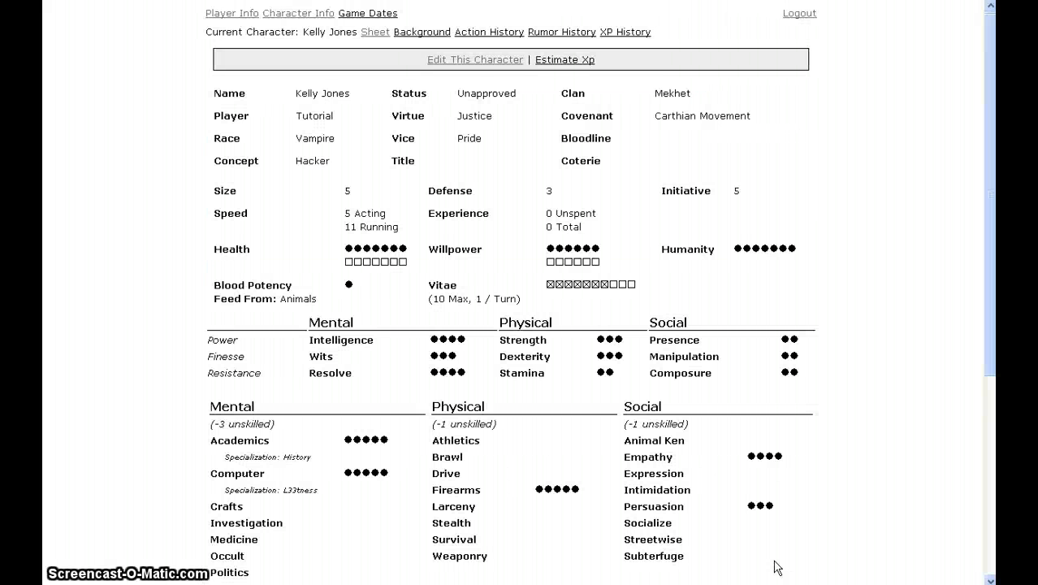
double_click(486, 93)
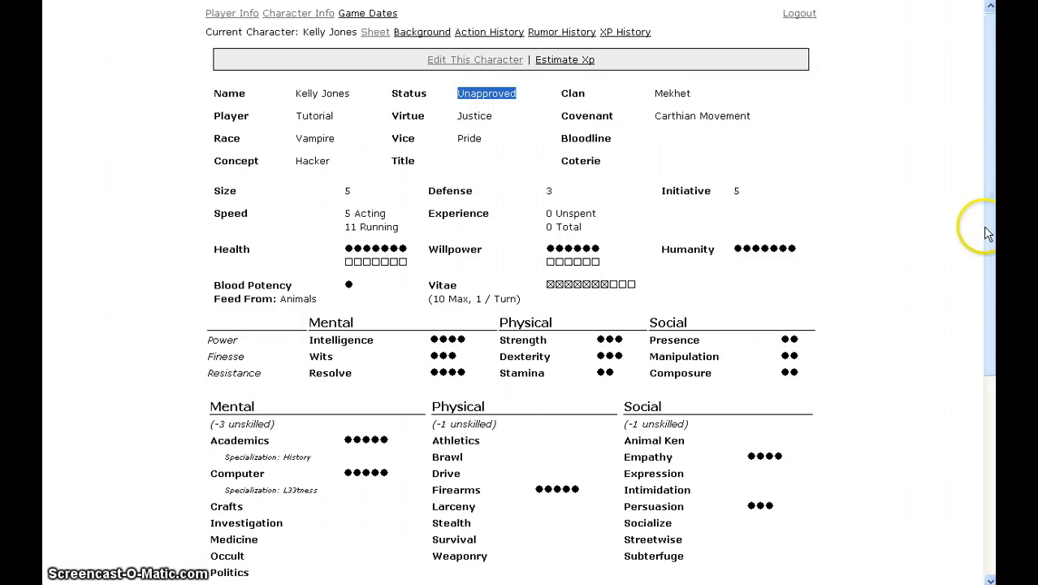
Open the character's pools for editing and add a pool named L33tn3ss
drag(985, 228, 938, 422)
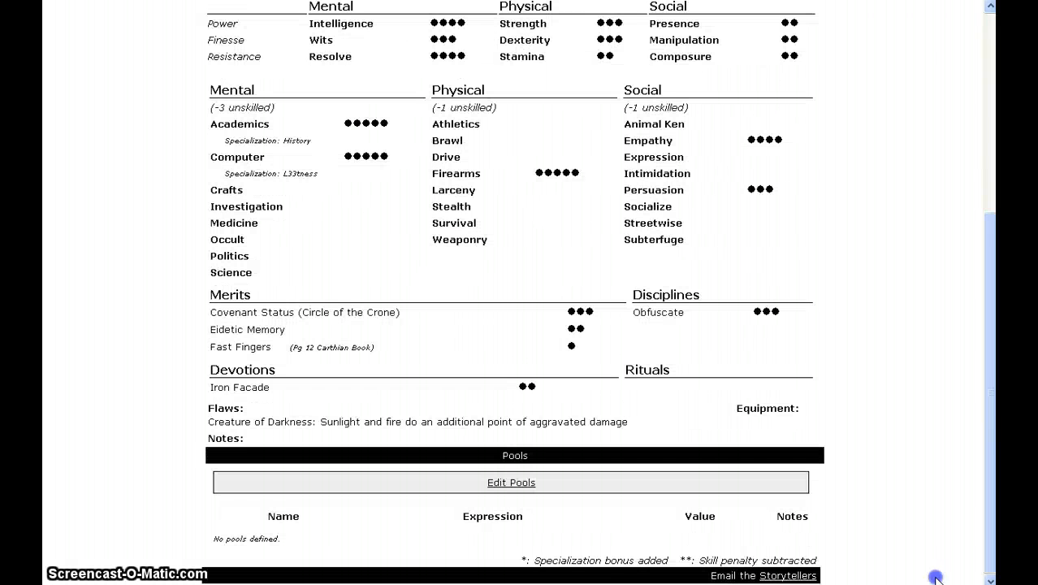
click(515, 484)
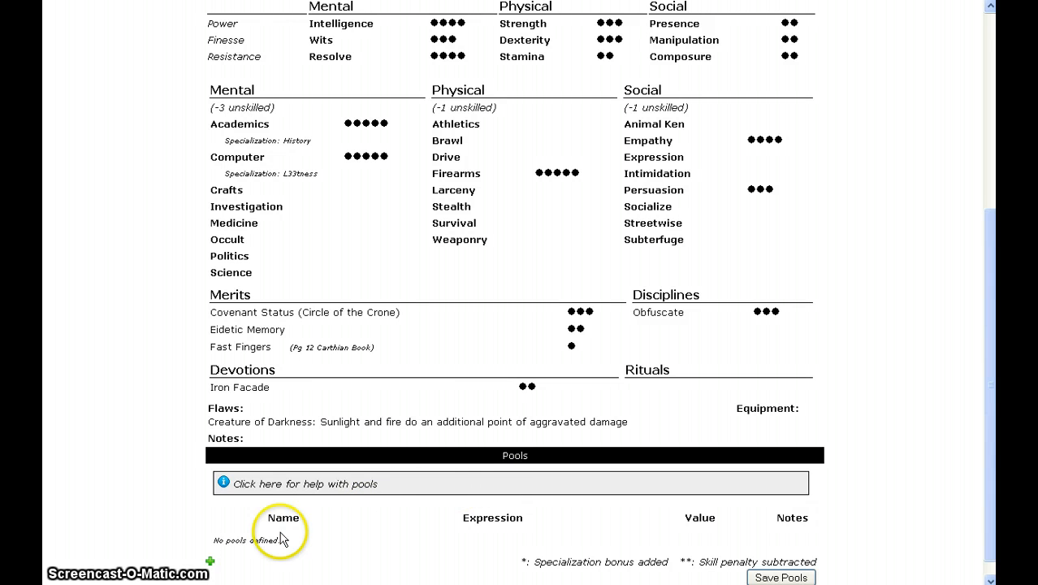
click(210, 560)
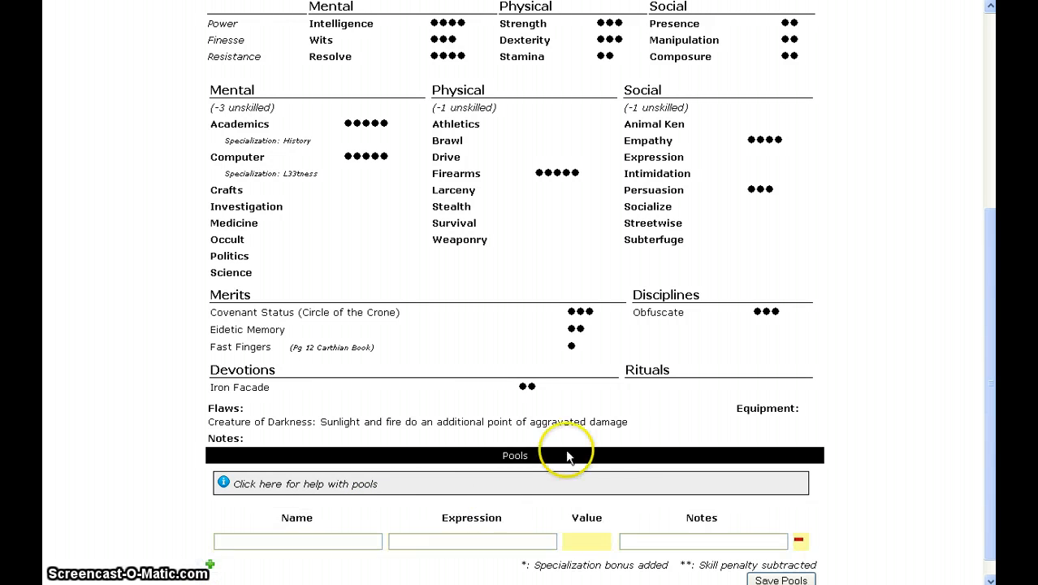
drag(987, 309, 989, 345)
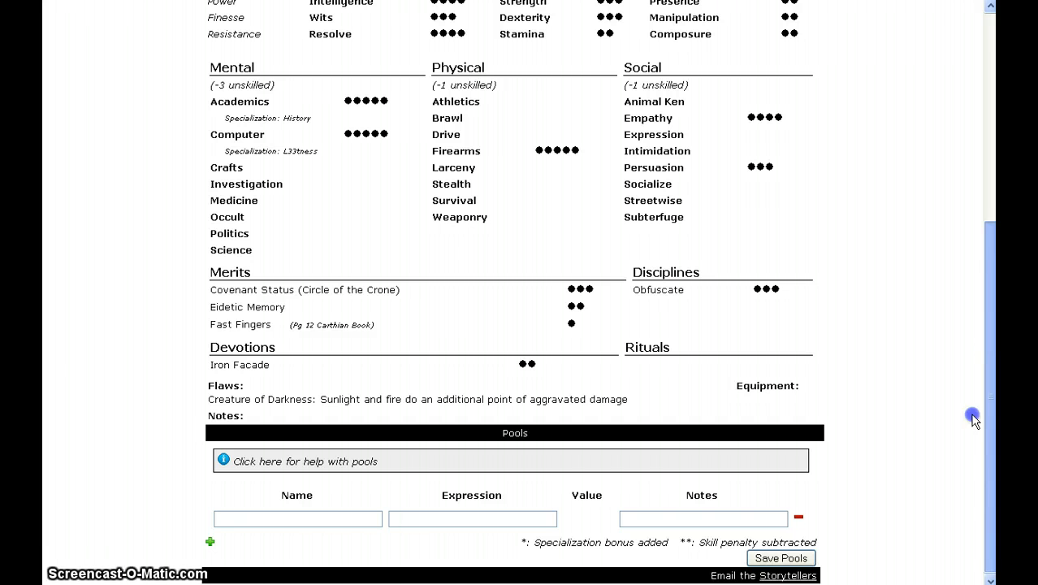
click(332, 523)
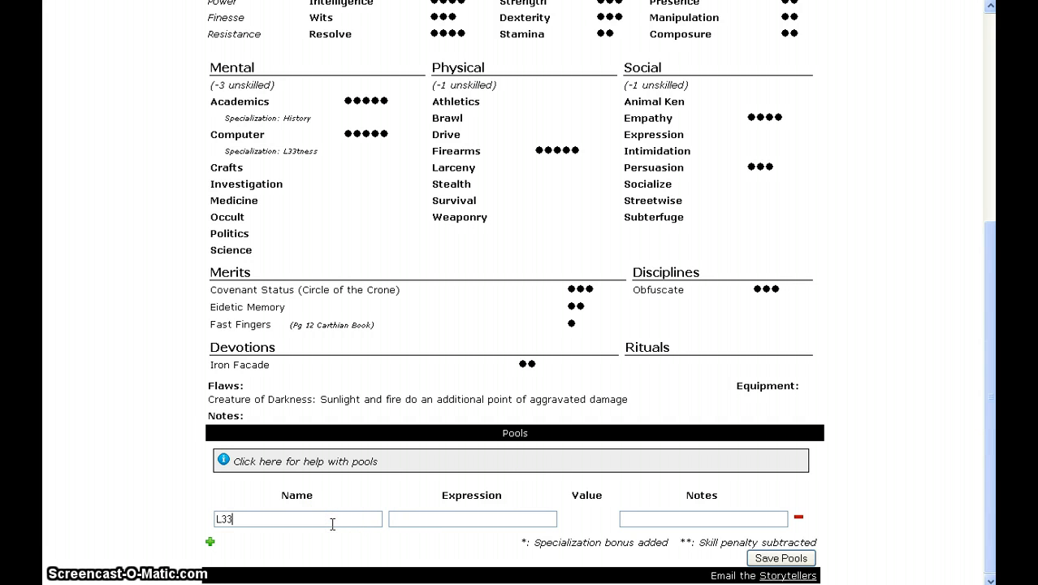
text(L33tness)
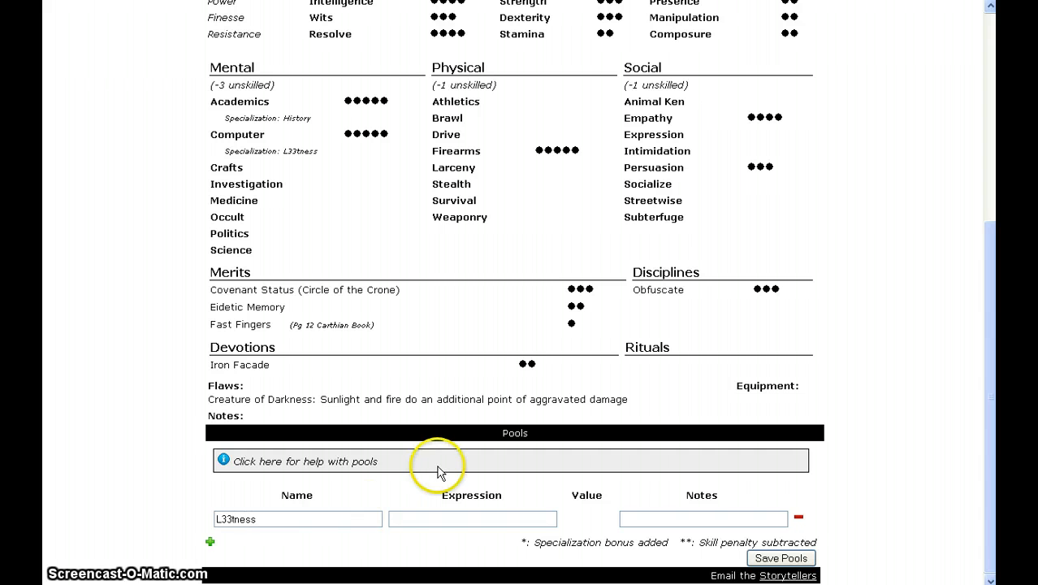
click(244, 518)
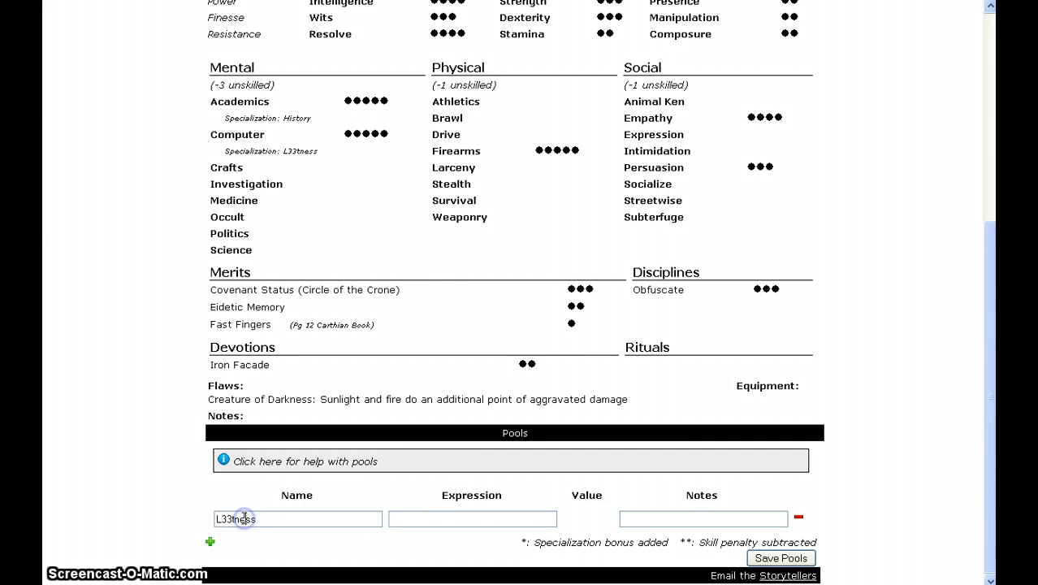
Set the L33tn3ss pool's expression to "Wits + Computer + Fast Fingers"
click(449, 517)
text(Wits + Computer)
click(763, 578)
text(Fingers)
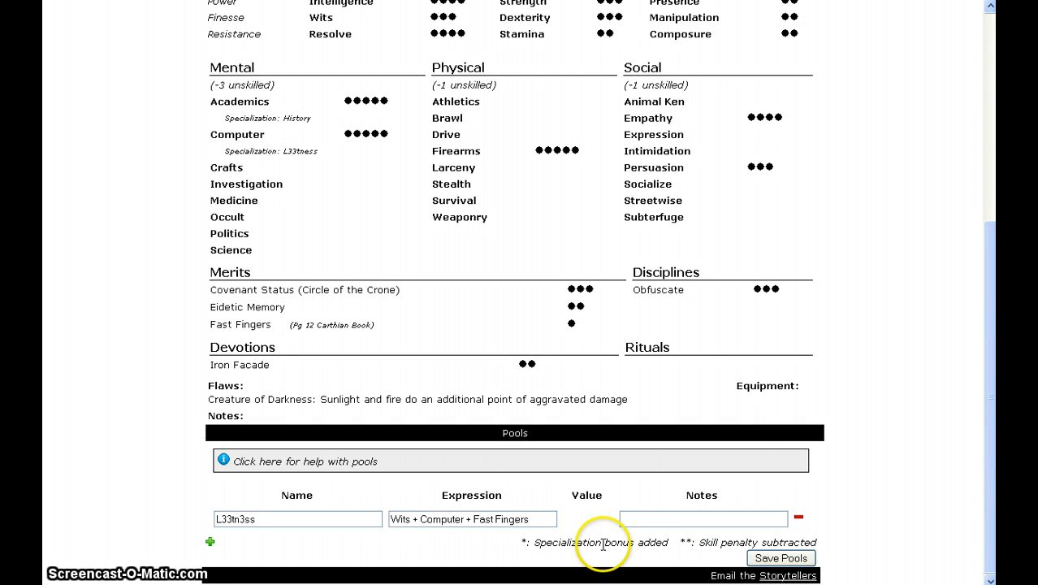
Compare the Wits and Computer terms in the pool expression with the matching attribute and skill names on the sheet
double_click(400, 519)
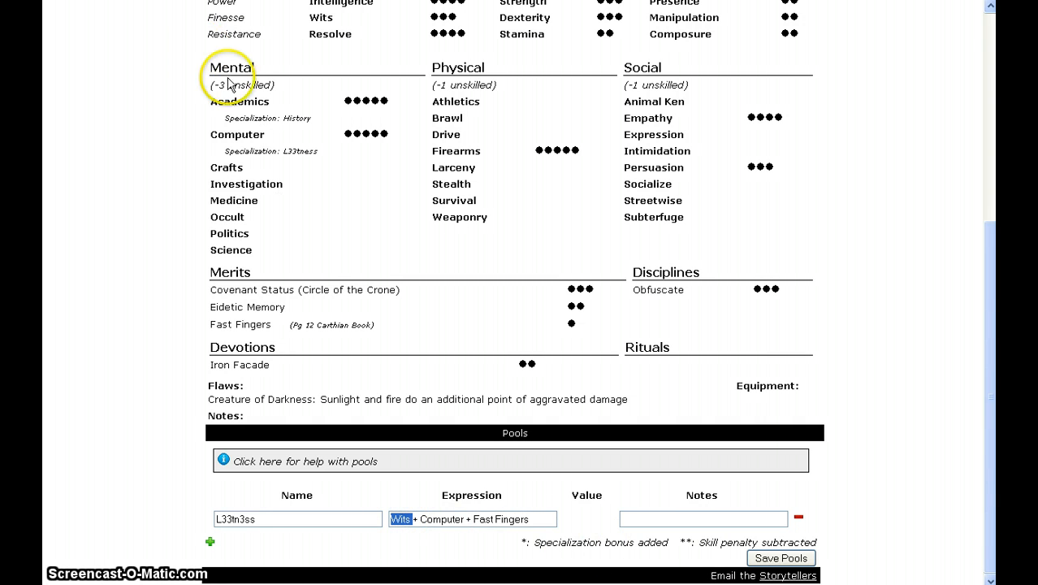
double_click(321, 17)
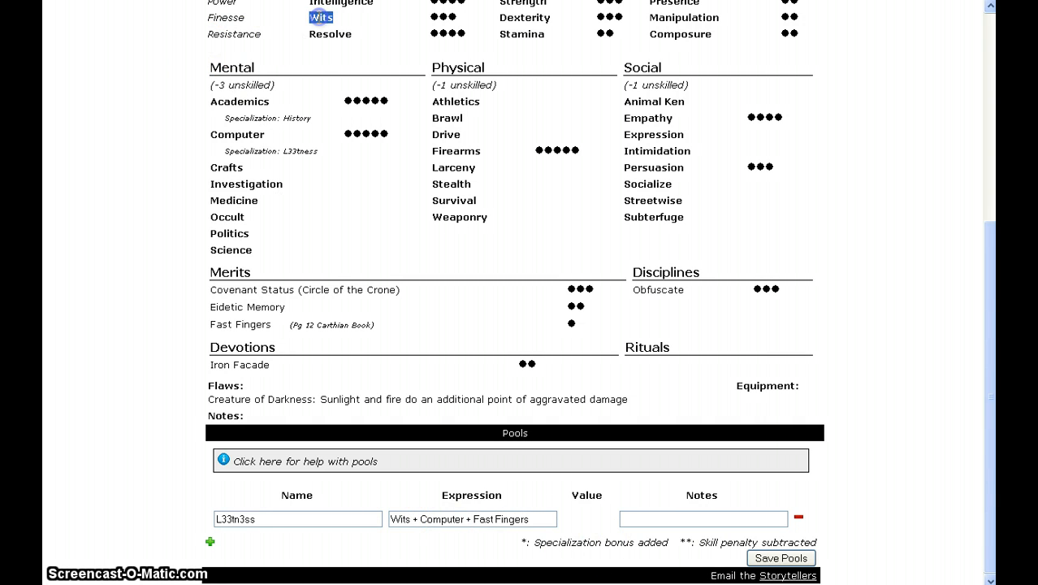
double_click(442, 519)
double_click(242, 135)
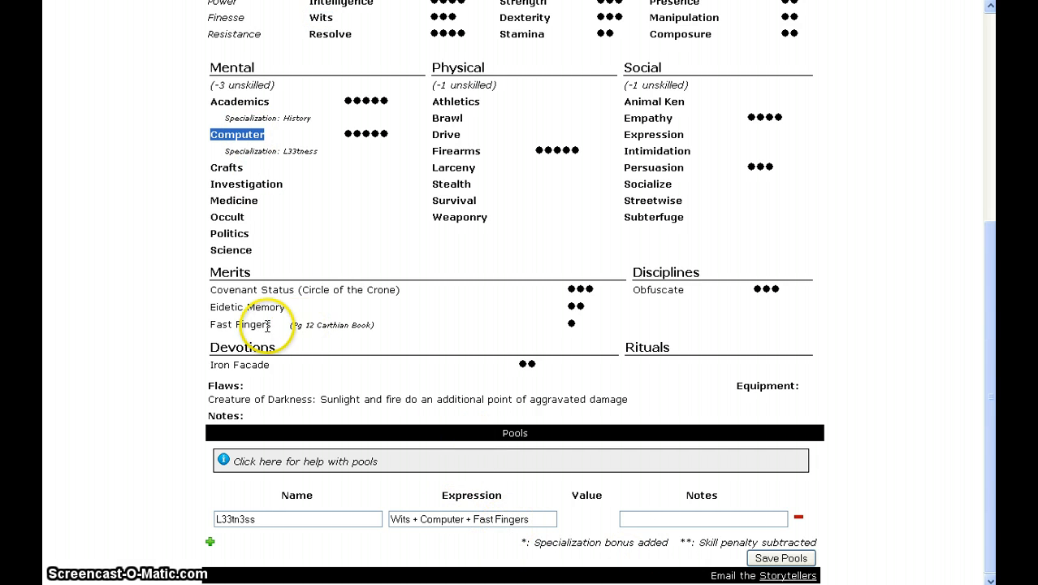
Save the pools and check the calculated value of the L33tn3ss pool on the sheet
click(800, 557)
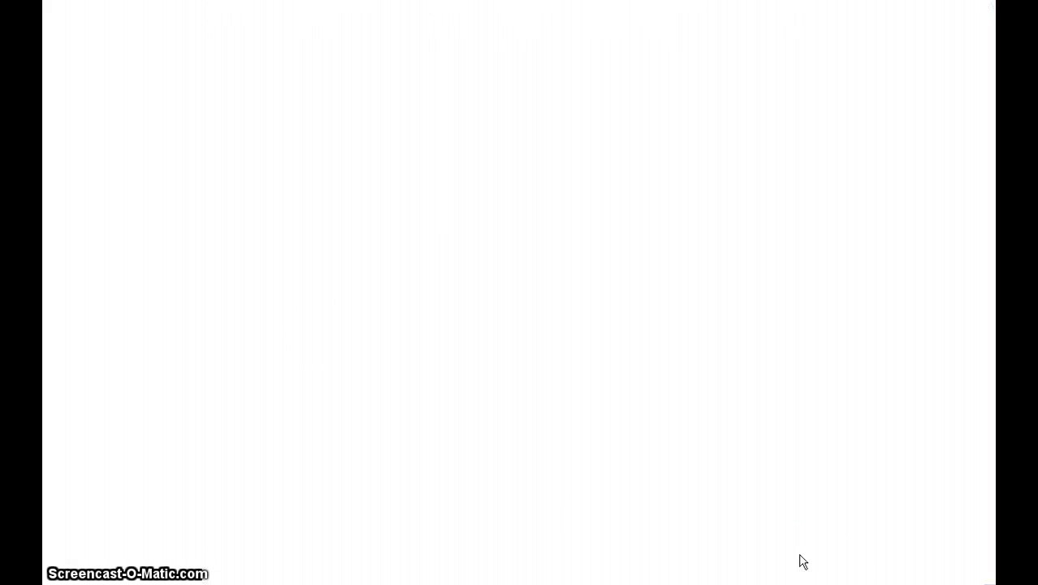
drag(989, 81, 987, 280)
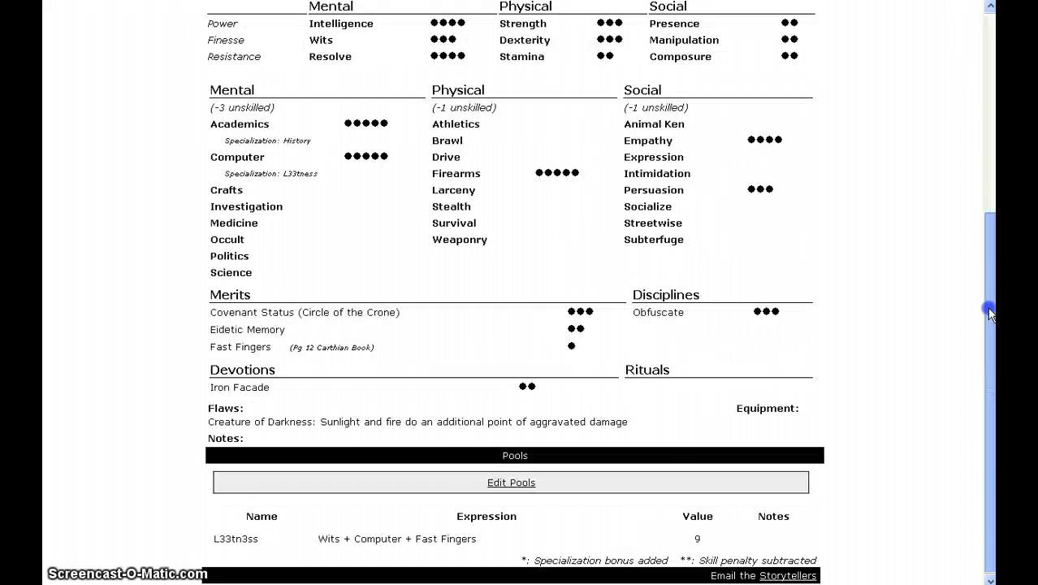
double_click(696, 538)
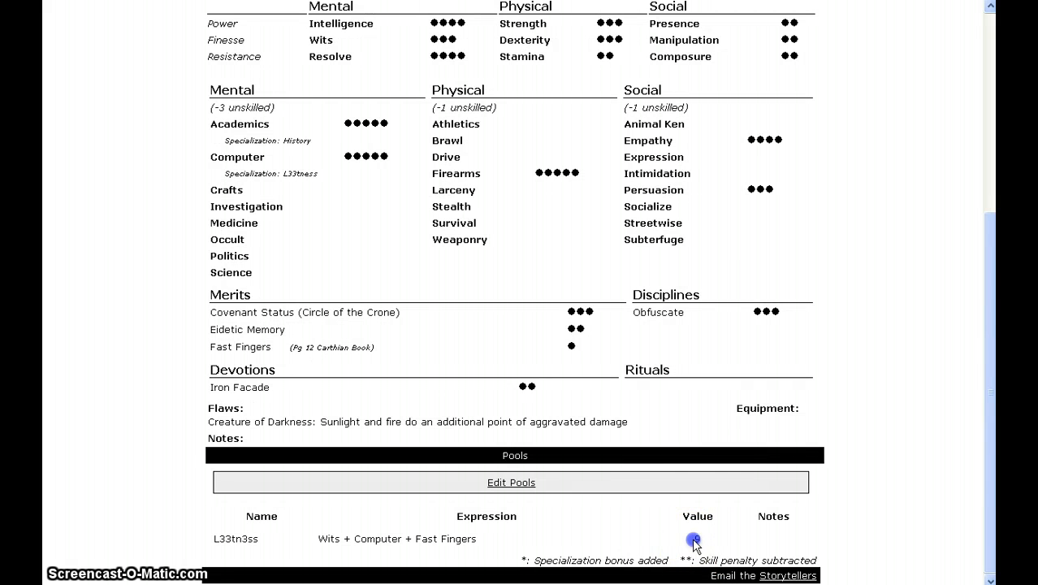